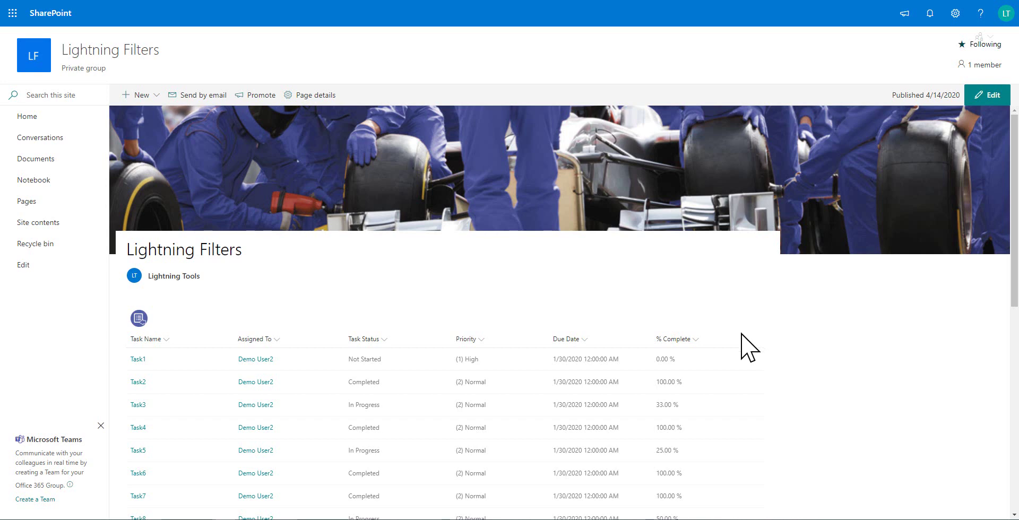
Step: Edit the page and insert a Lightning Filters web part above the task list, found by searching 'li'
scroll(748, 348, "down", 5)
scroll(750, 318, "up", 4)
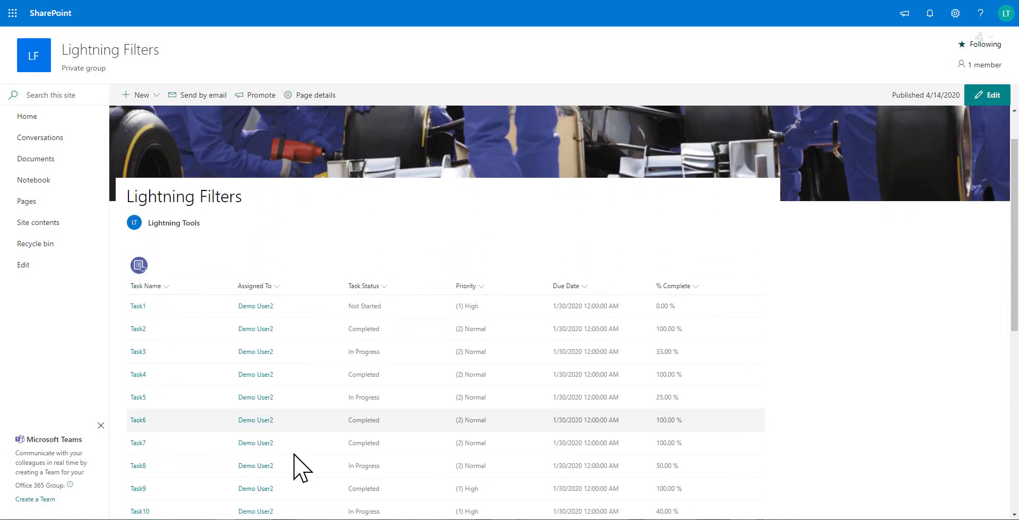
scroll(395, 409, "down", 1)
scroll(395, 409, "down", 4)
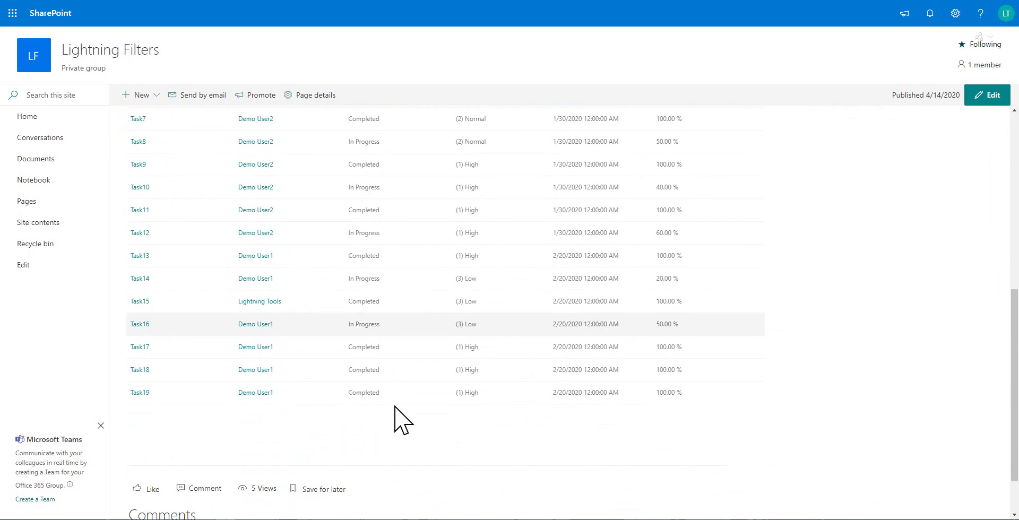
scroll(398, 414, "up", 6)
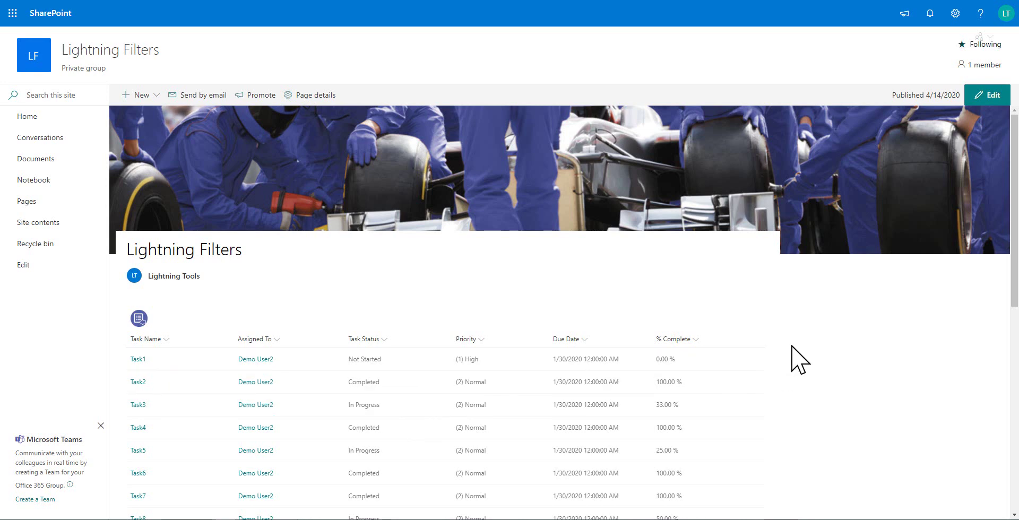
left_click(986, 95)
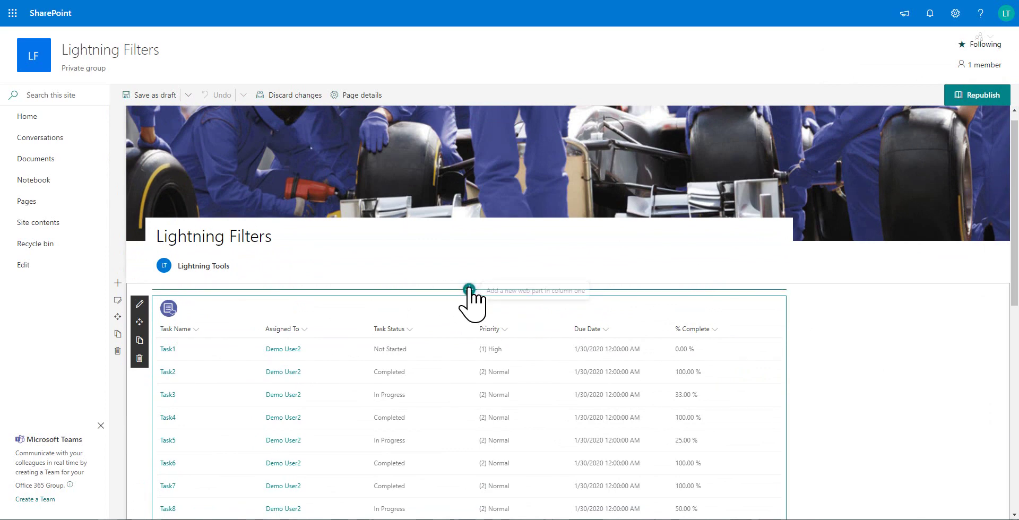
left_click(469, 289)
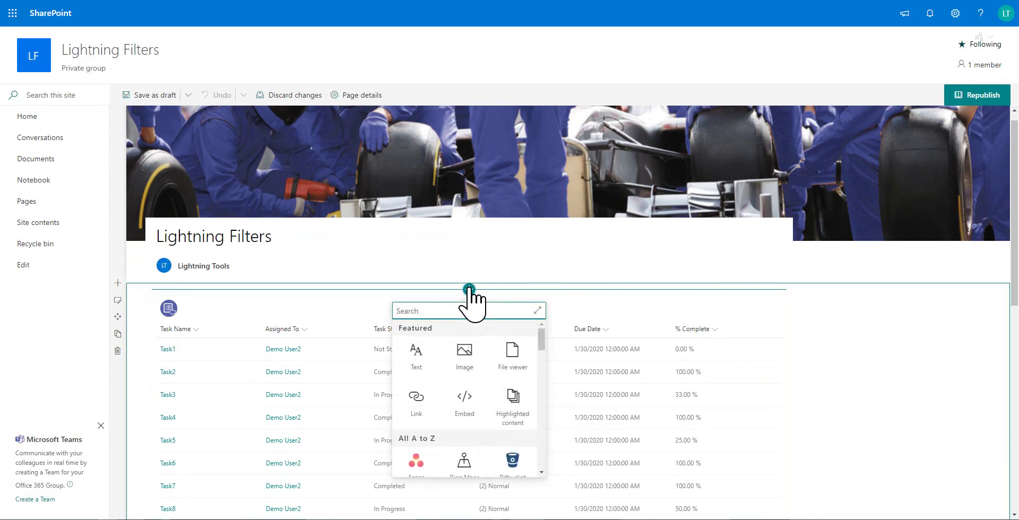
type("li")
scroll(478, 371, "down", 3)
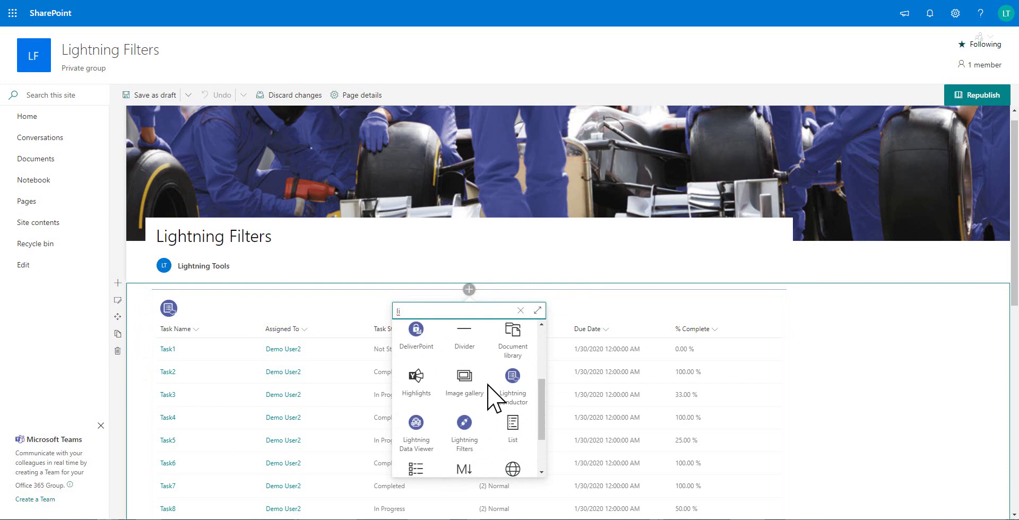
left_click(463, 420)
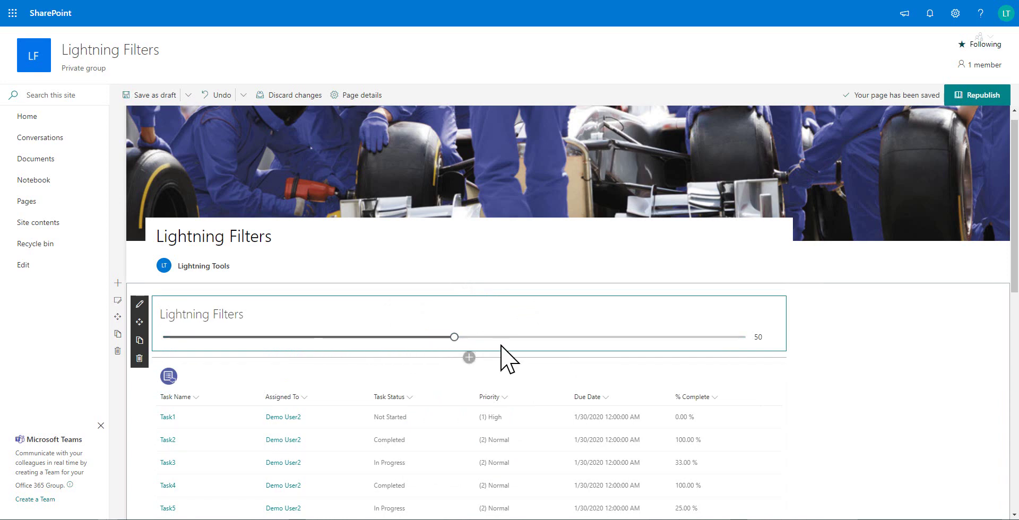
Step: Open the Lightning Filters property pane and expand the Select a filter list
left_click(140, 304)
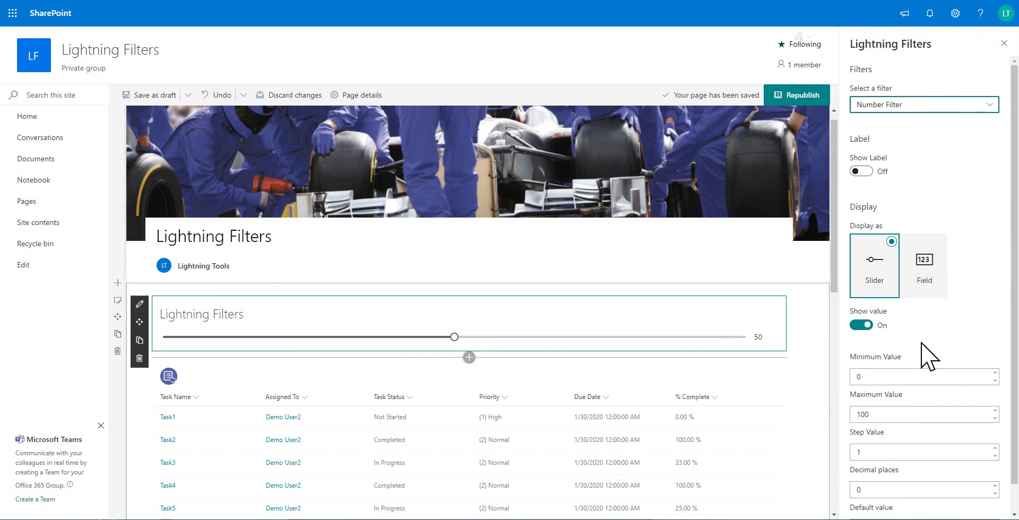
left_click(991, 105)
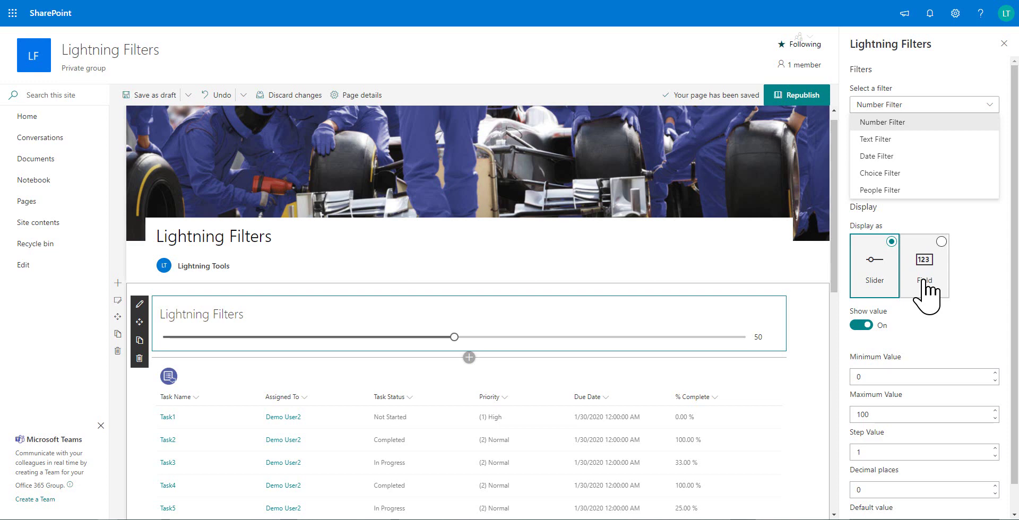
Step: Cycle the filter type through Text, Date with Date Range display, Choice, ending on People Filter
left_click(929, 140)
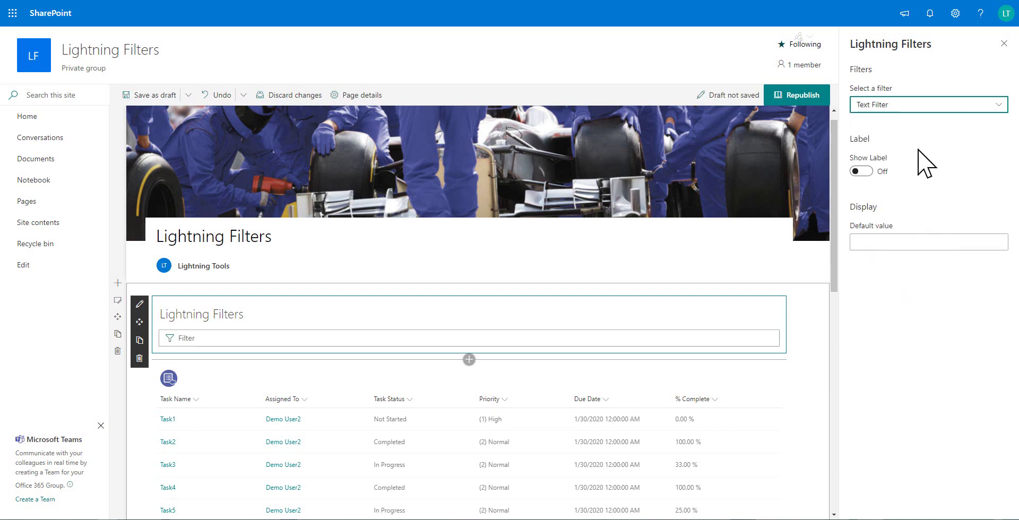
left_click(966, 106)
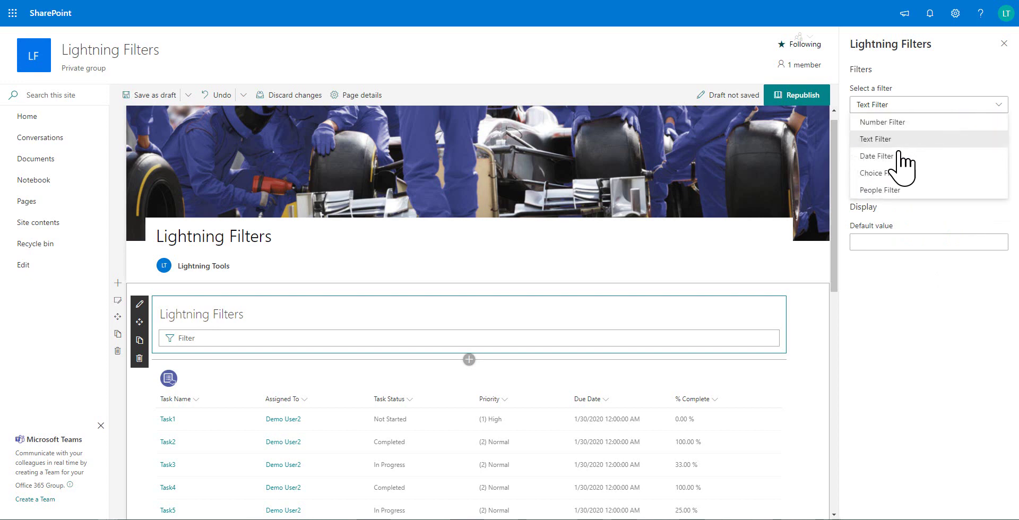
left_click(898, 156)
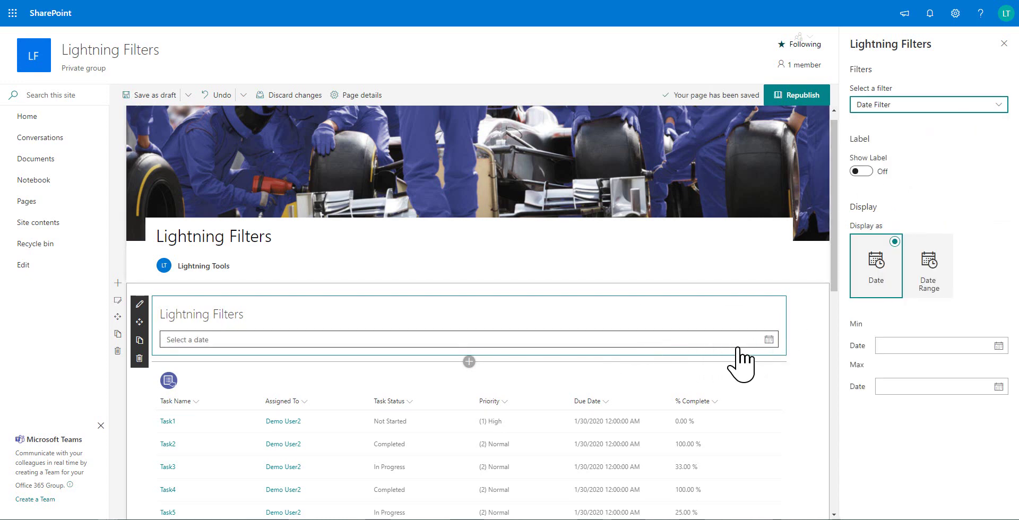
left_click(929, 272)
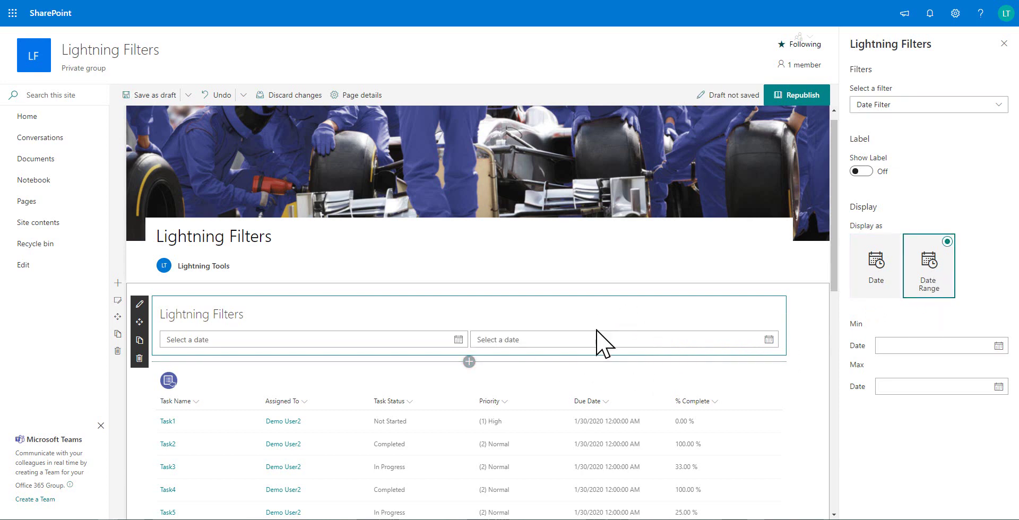
left_click(963, 105)
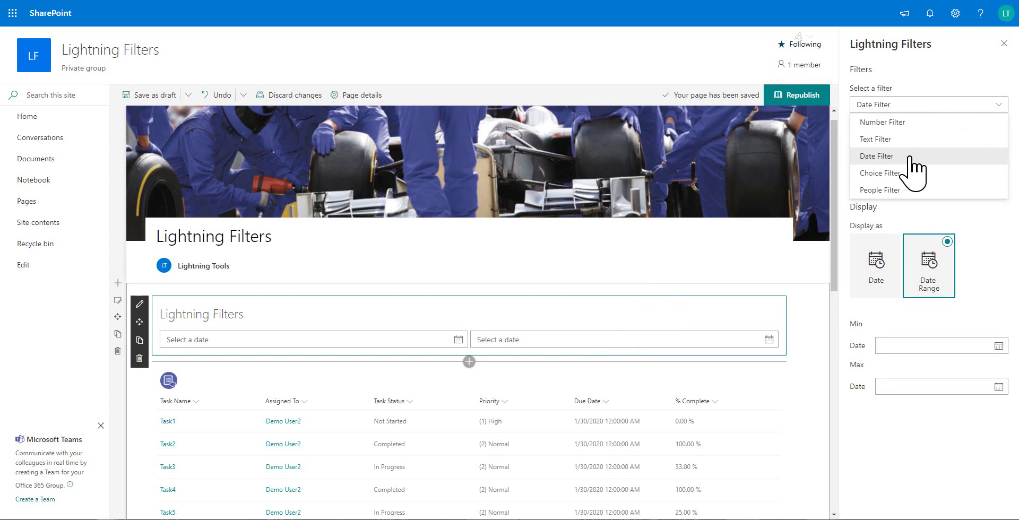
left_click(912, 173)
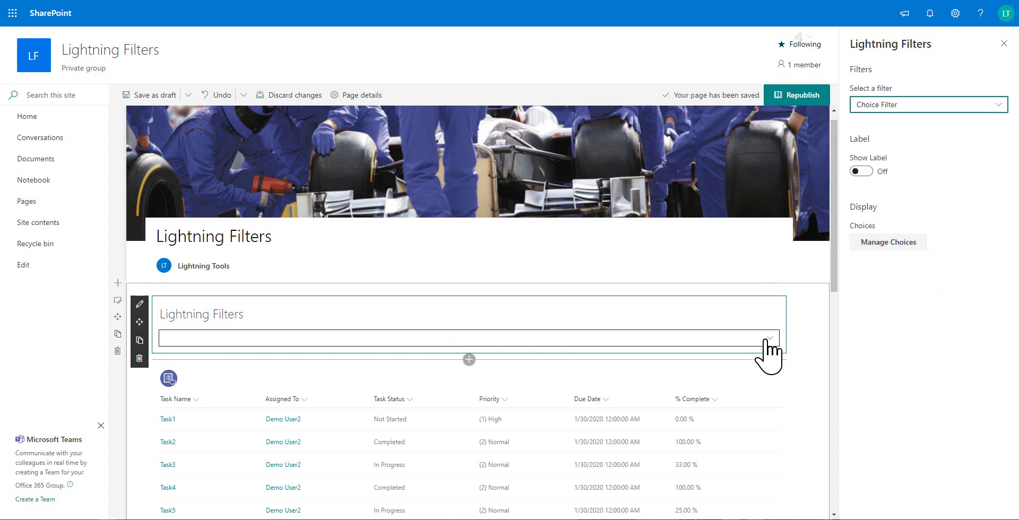
left_click(909, 106)
left_click(901, 190)
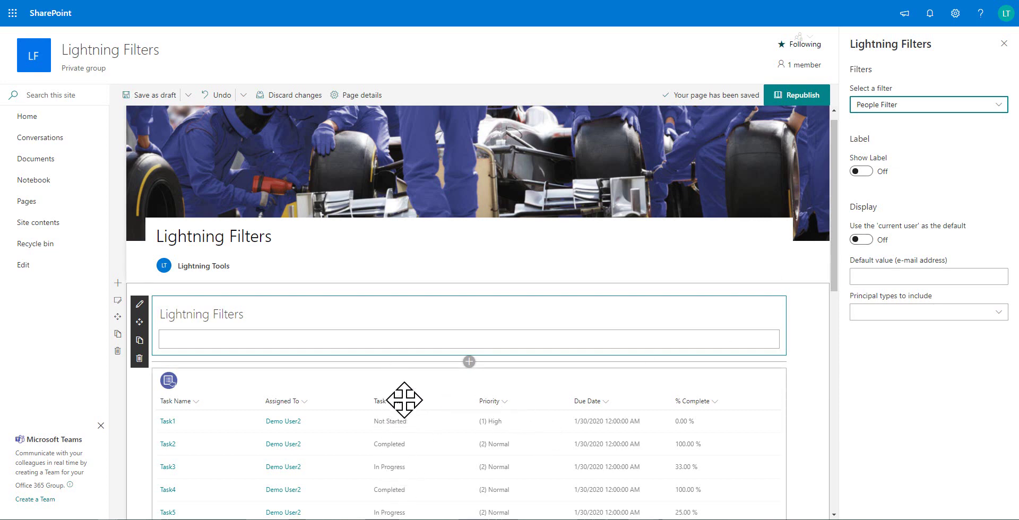
Step: Switch back to Choice Filter and add 'In Progress' as the first choice in Manage Choices
left_click(976, 105)
left_click(886, 172)
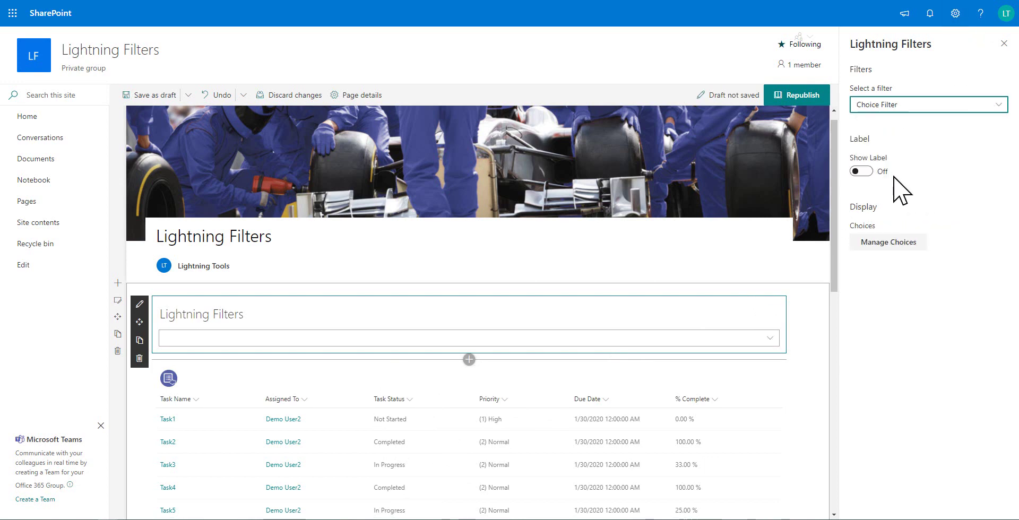
left_click(874, 244)
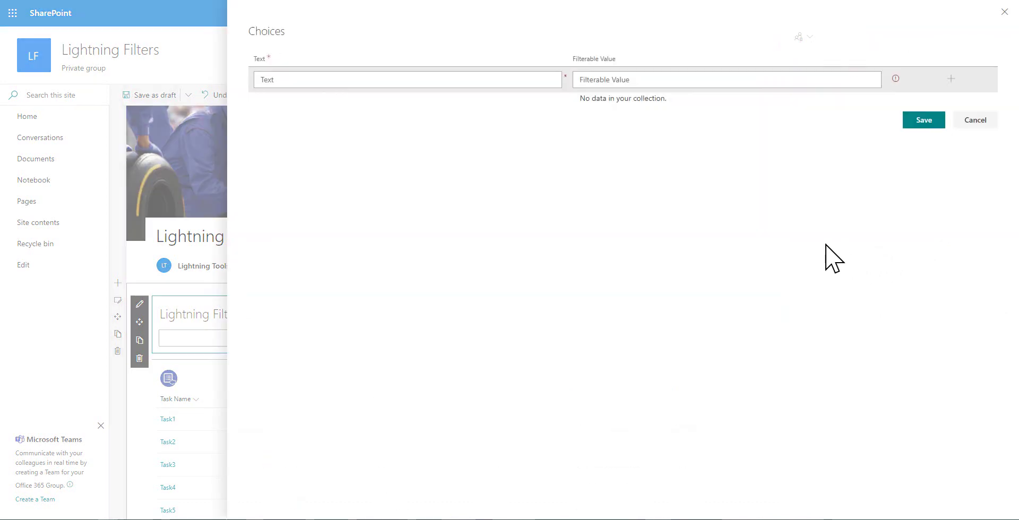
left_click(437, 85)
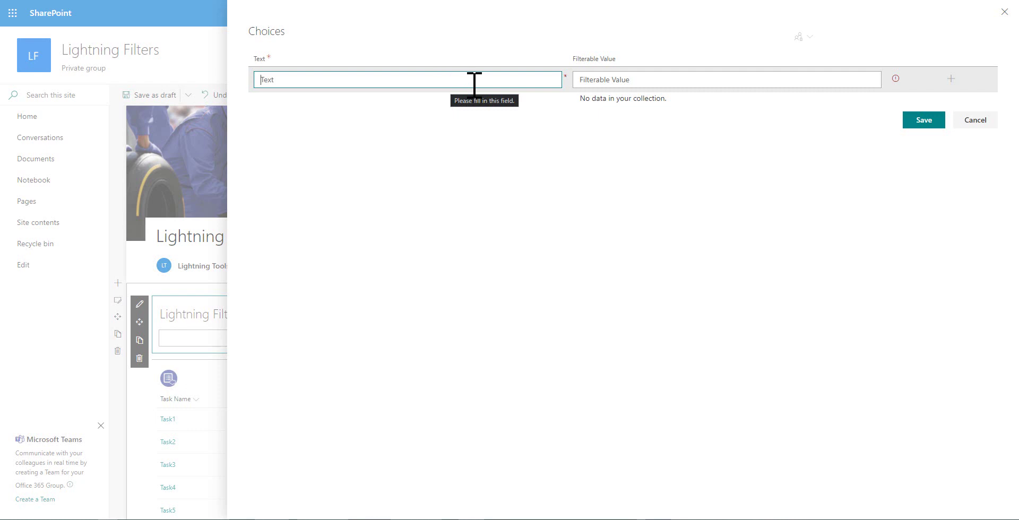
type("In Pro")
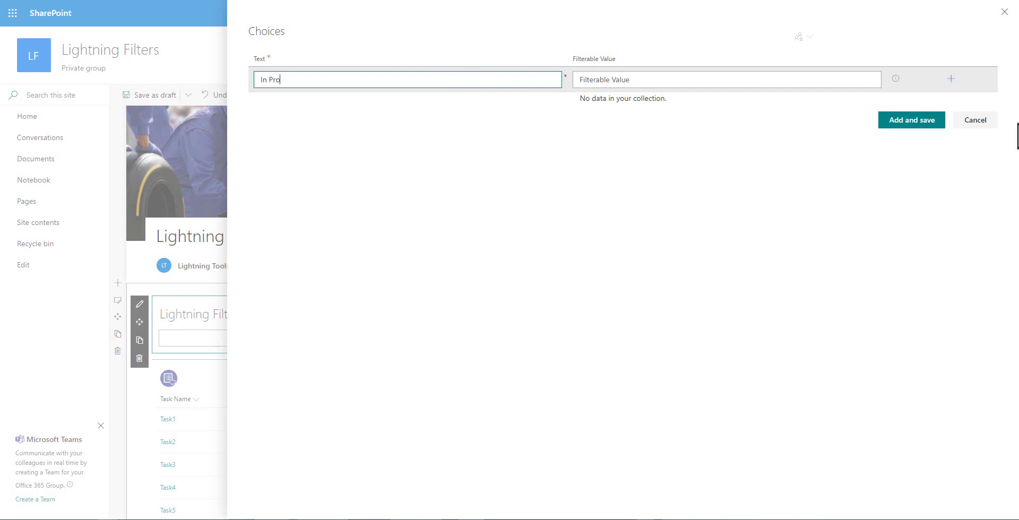
type("gress")
key("Tab")
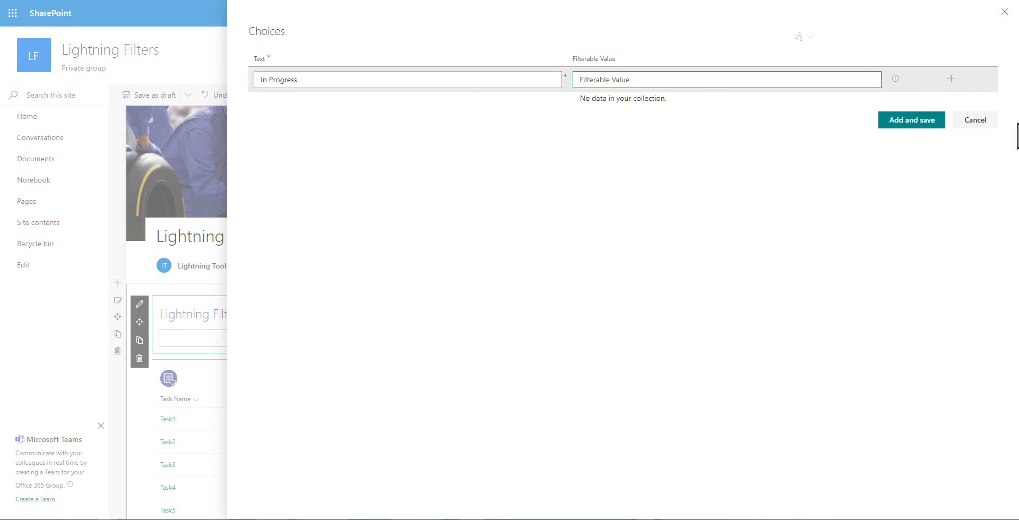
type("In Progress")
key("Tab")
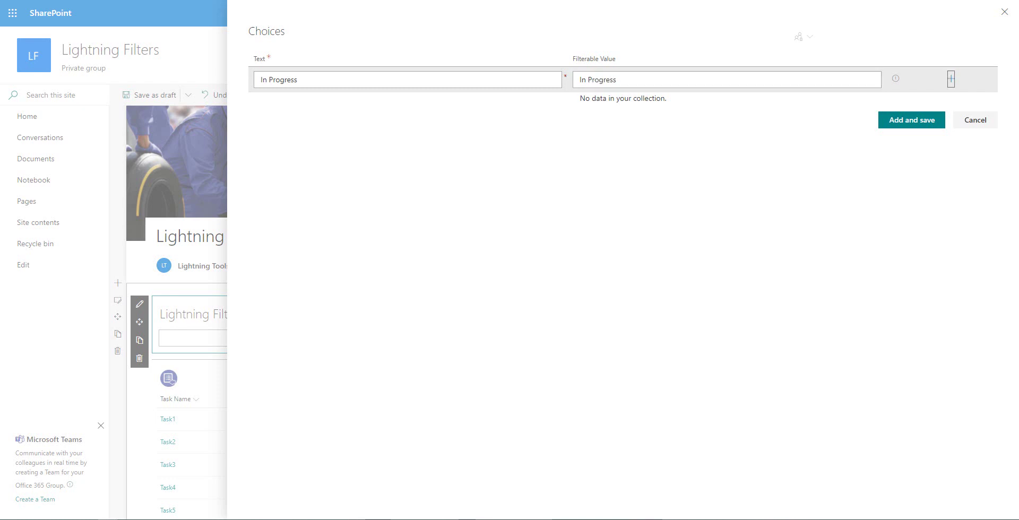
left_click(951, 79)
Step: Add a 'Completed' choice with filterable value 'Completed' and save the choices
left_click(407, 109)
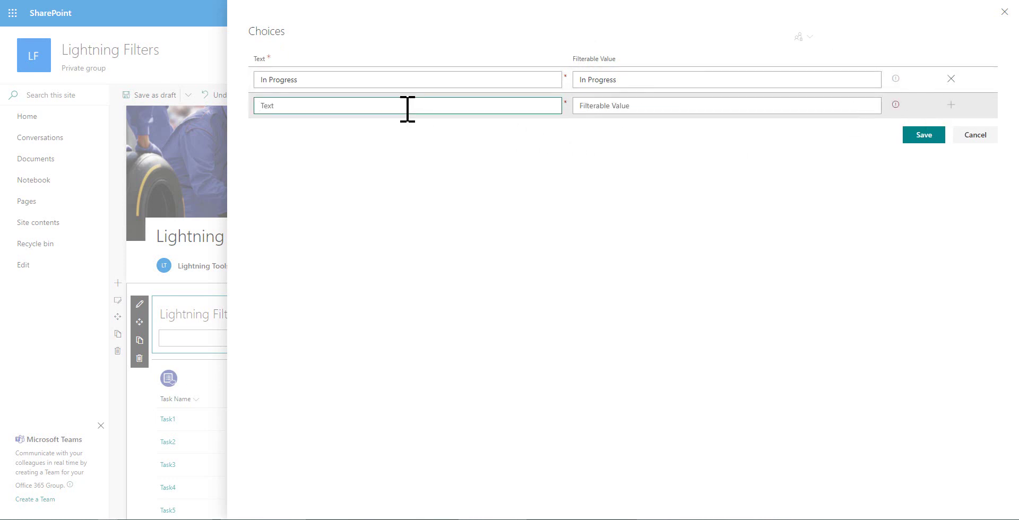
type("Completed")
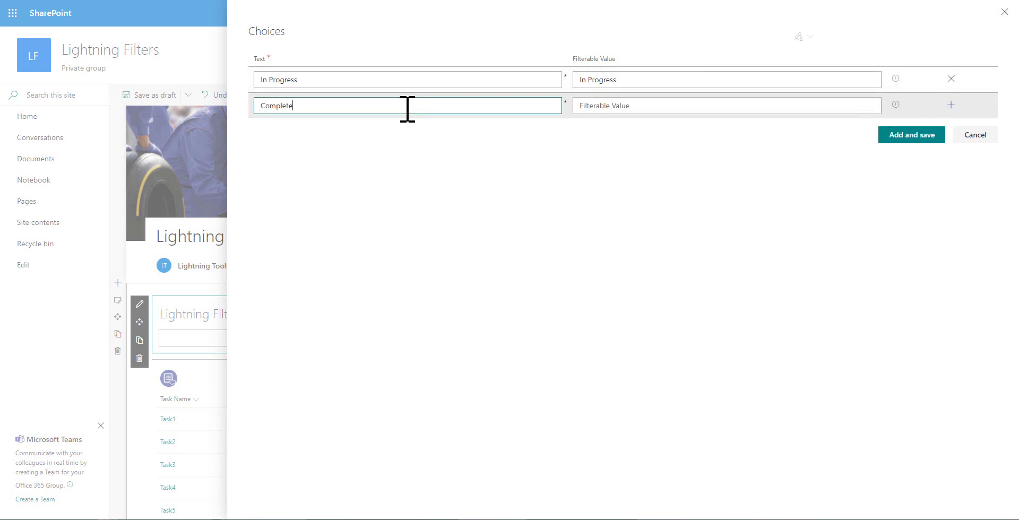
key("Tab")
type("Completed")
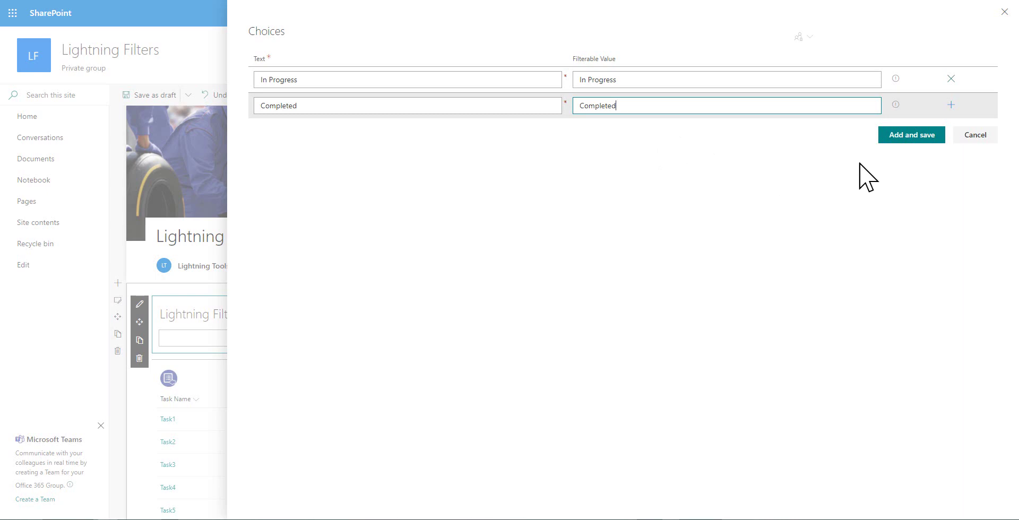
left_click(898, 138)
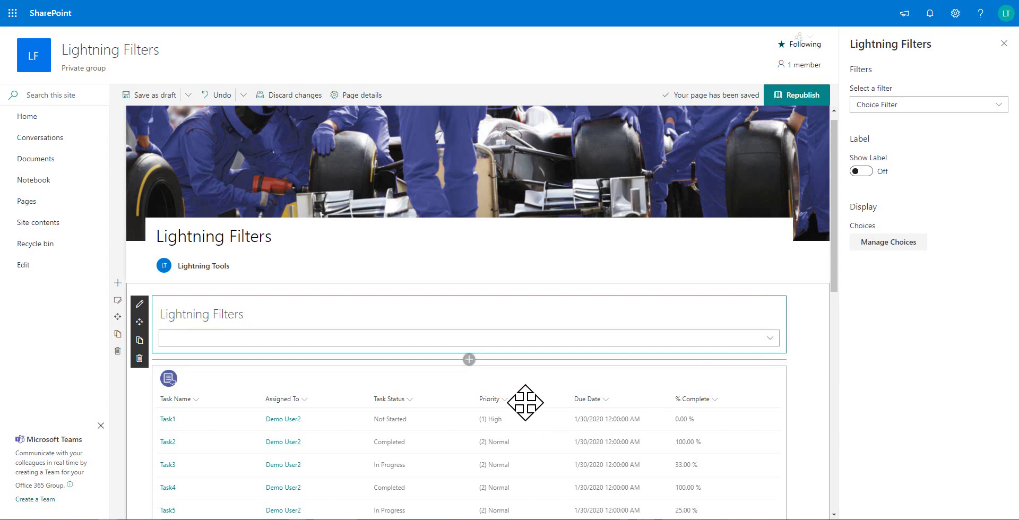
Step: Open the task list web part's Default view configuration at its Columns settings
left_click(244, 376)
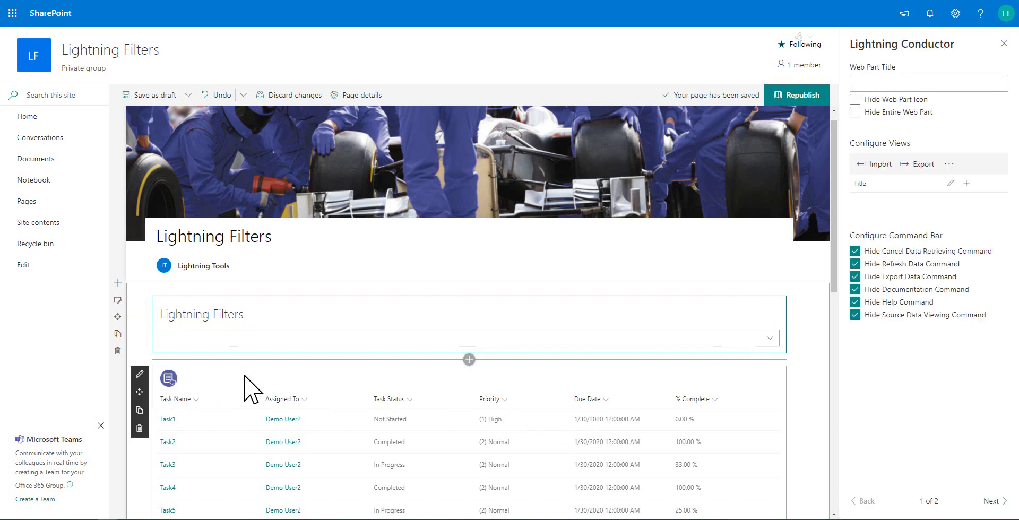
left_click(140, 374)
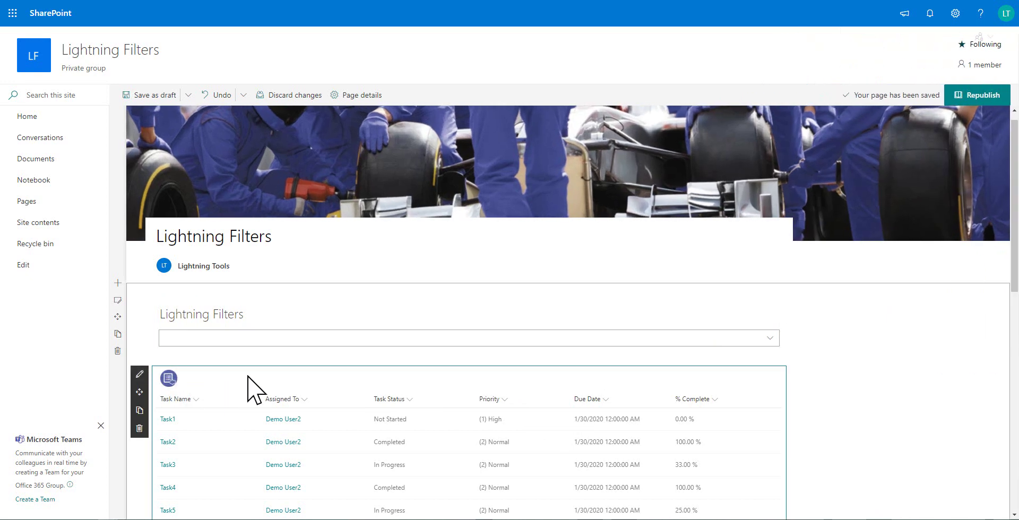
left_click(139, 374)
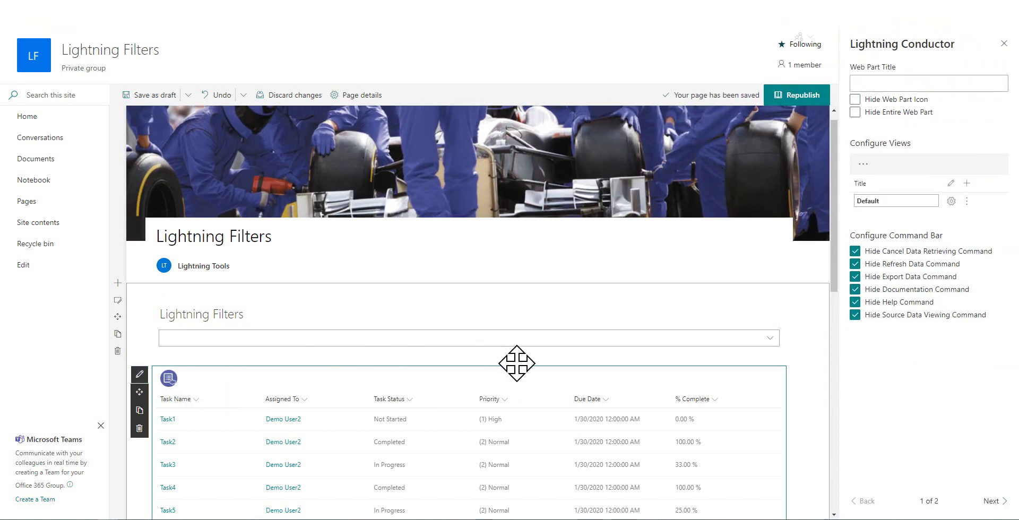
left_click(950, 202)
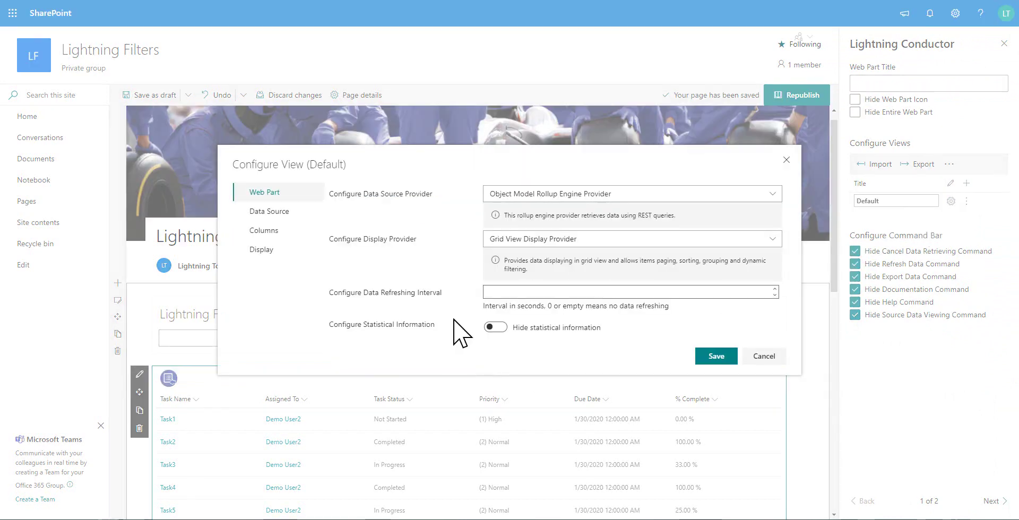
left_click(270, 234)
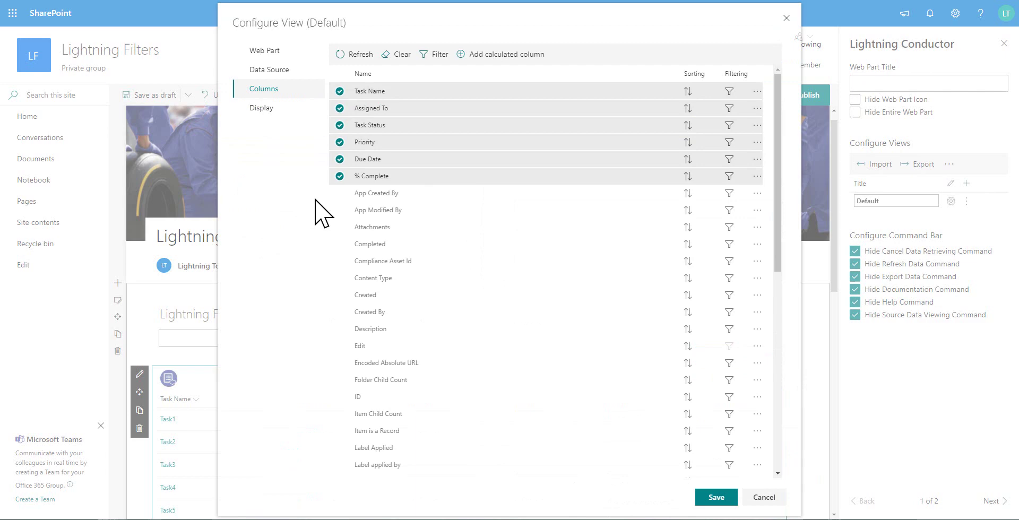
Step: Add an equals filter condition on Task Status and review its value options without choosing one
left_click(729, 125)
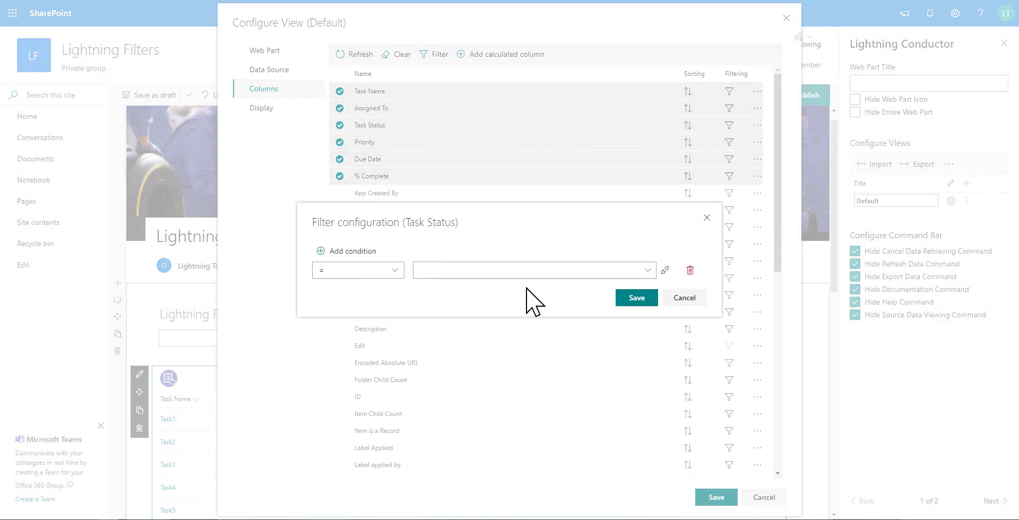
left_click(648, 270)
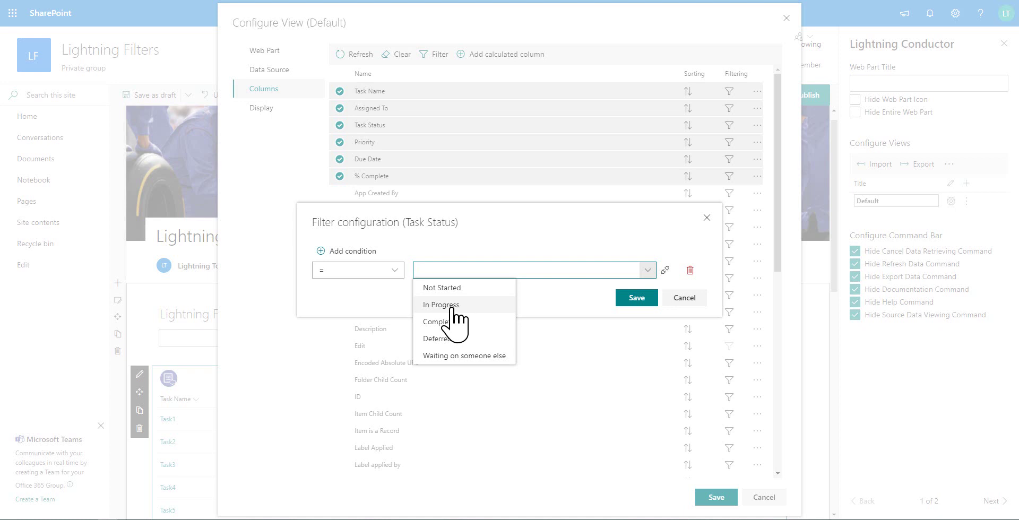
key("Escape")
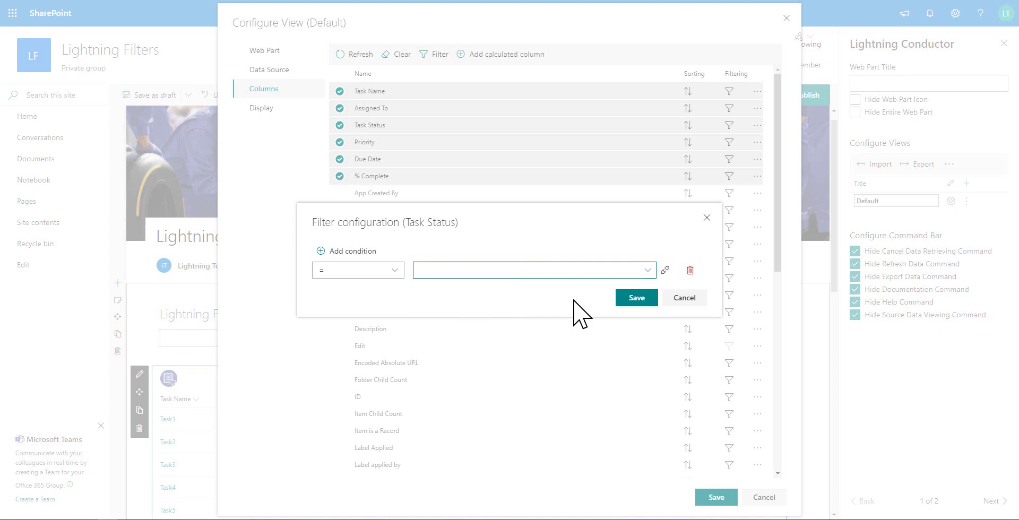
Step: Link the Task Status filter value to Lightning Filters' Filterable Value, then save the condition and view
left_click(665, 271)
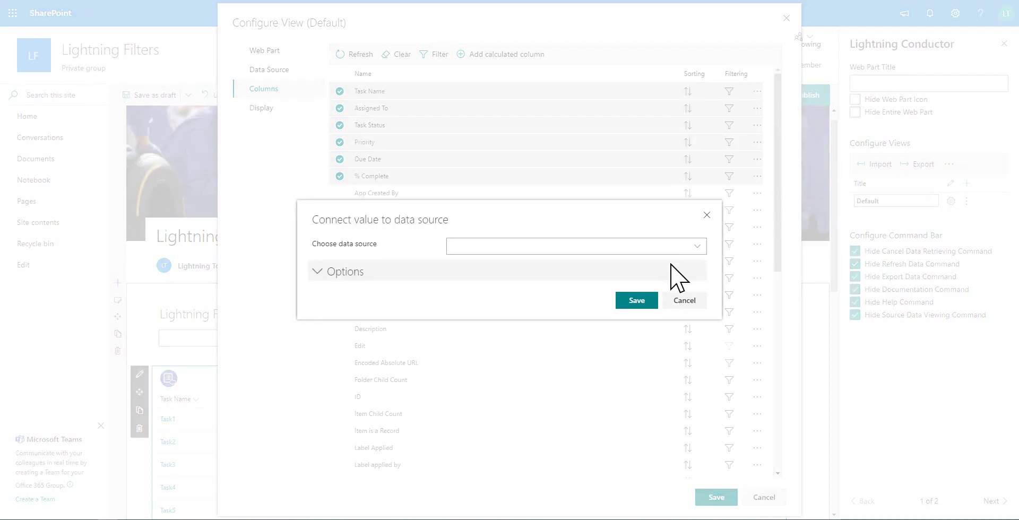
left_click(695, 247)
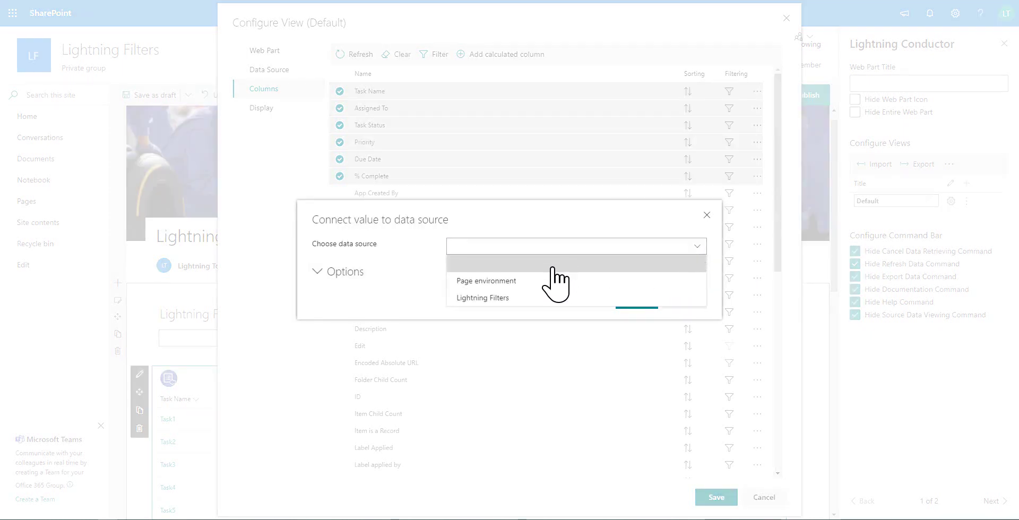
left_click(536, 281)
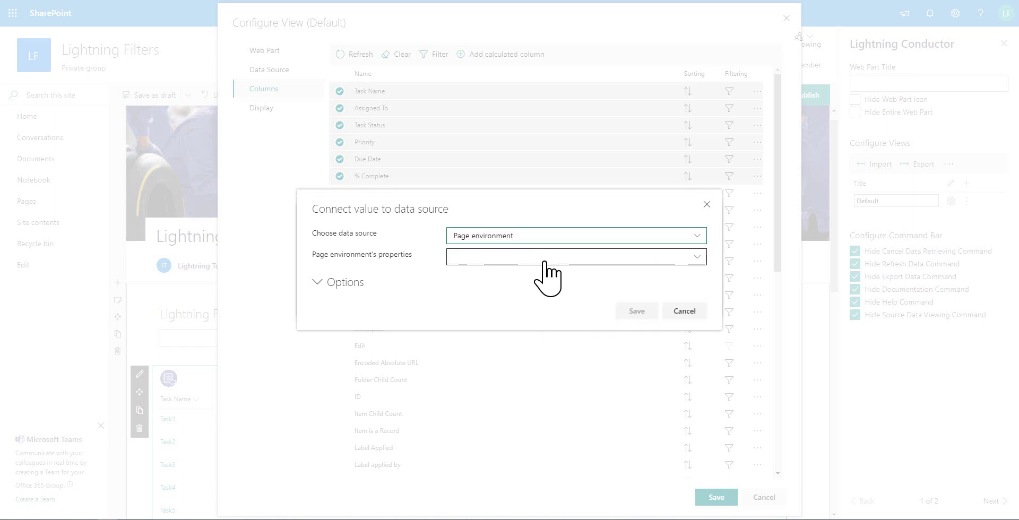
left_click(515, 257)
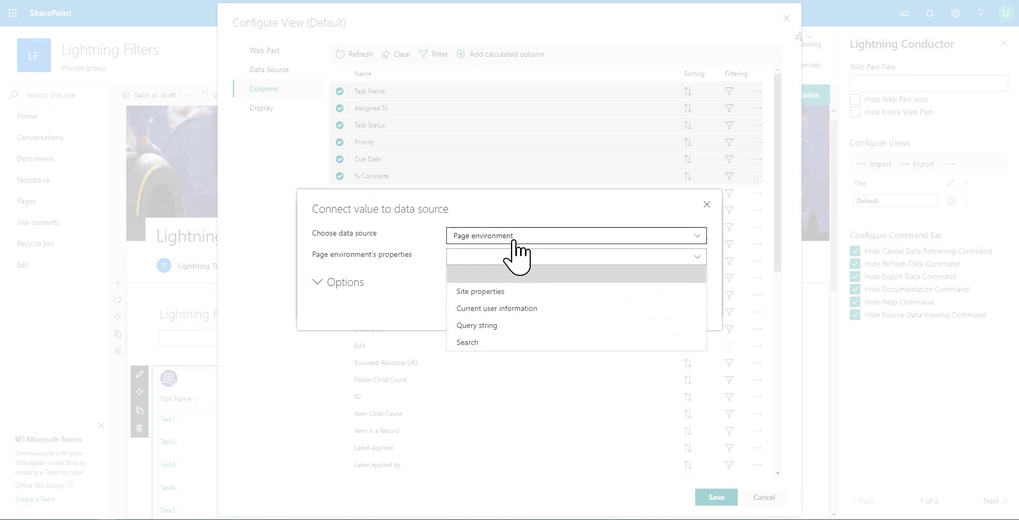
left_click(517, 236)
left_click(499, 285)
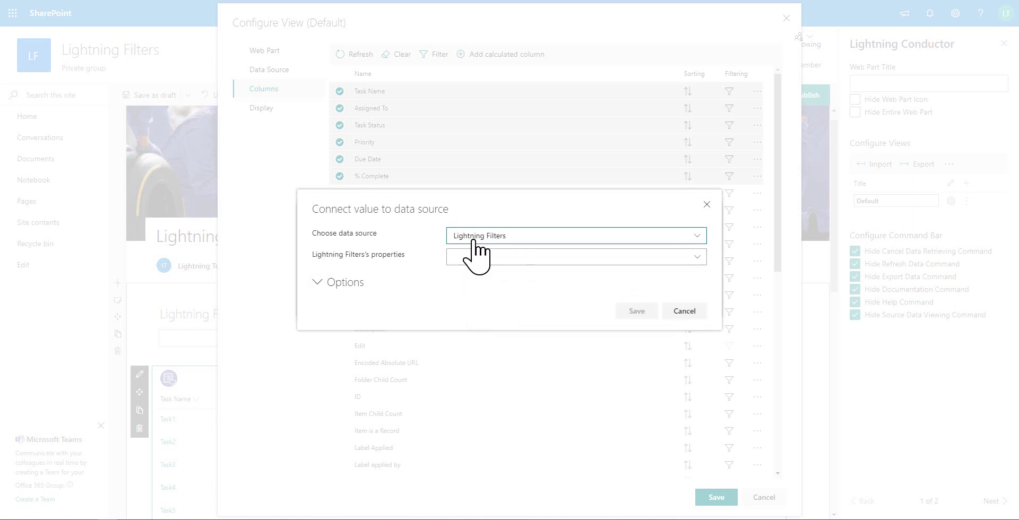
left_click(525, 258)
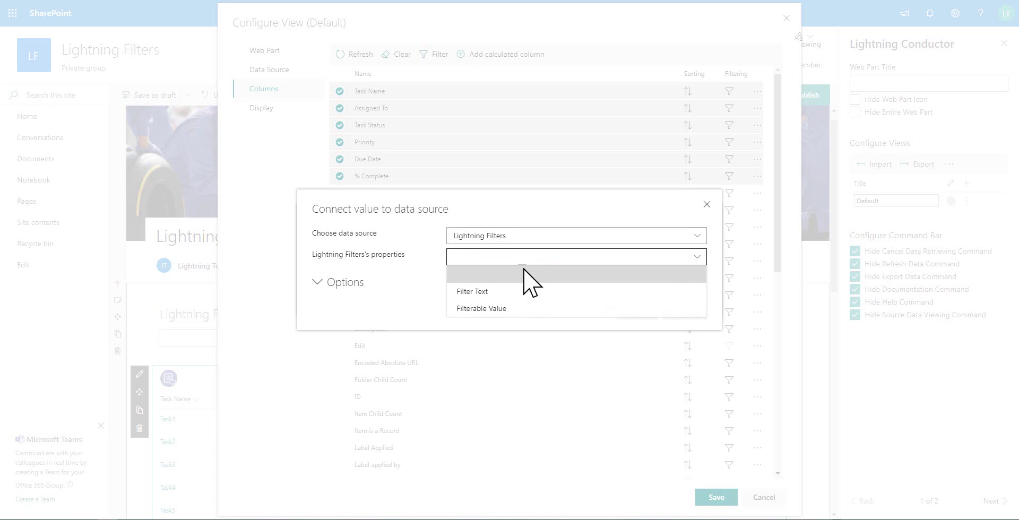
left_click(512, 310)
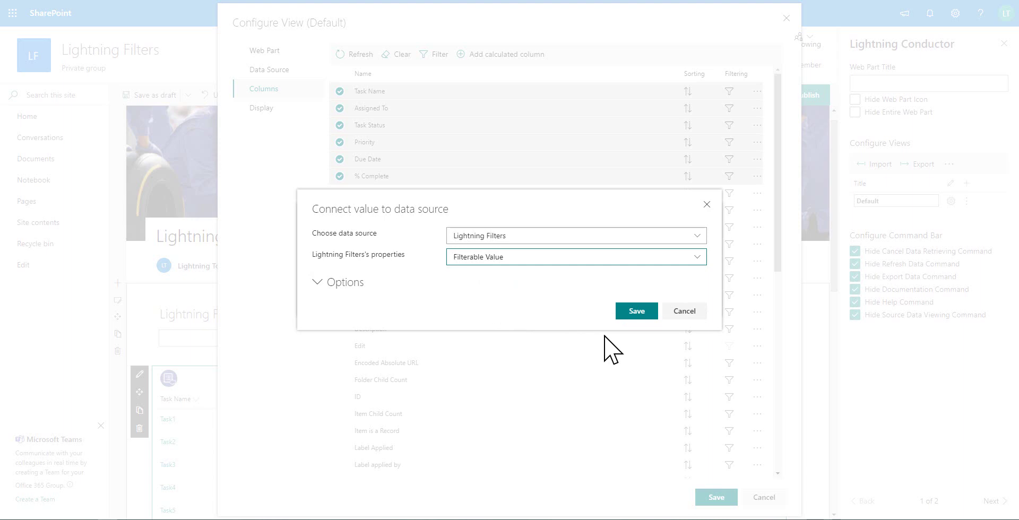
left_click(641, 313)
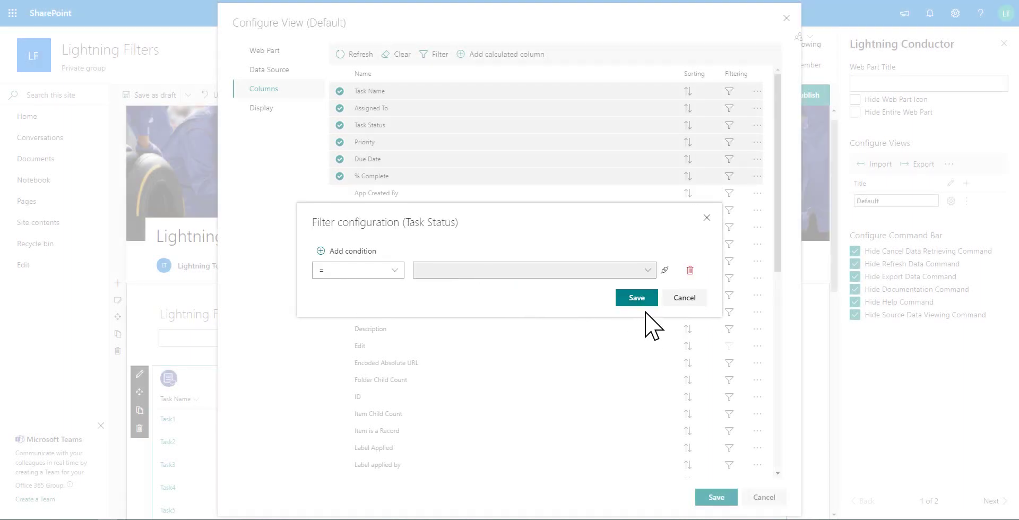
left_click(640, 303)
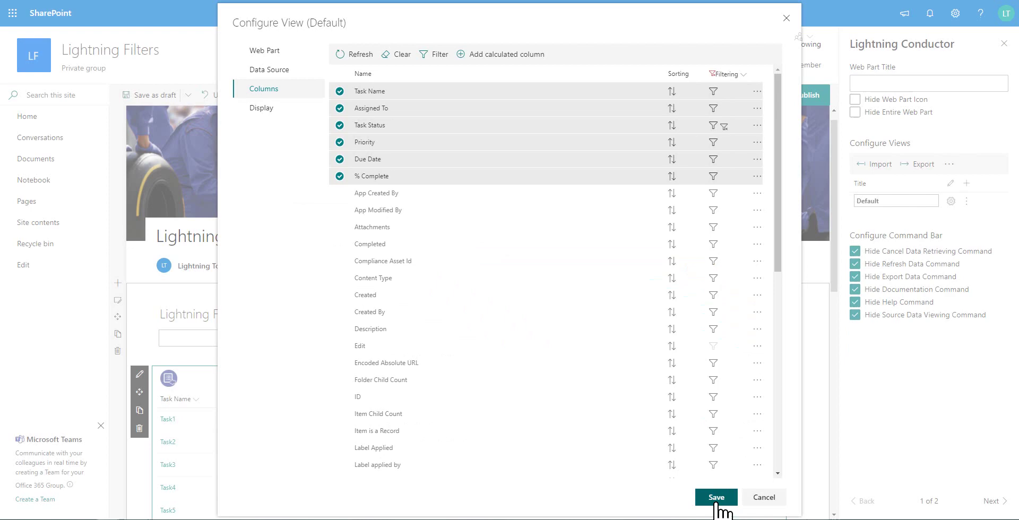
left_click(717, 498)
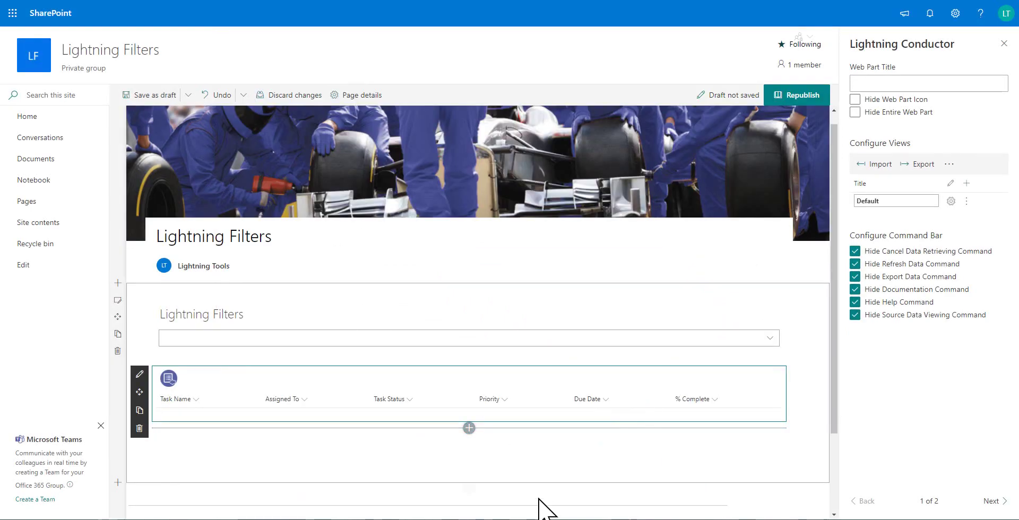
Step: Pick In Progress in the Lightning Filters dropdown to show only In Progress tasks
left_click(767, 341)
left_click(769, 339)
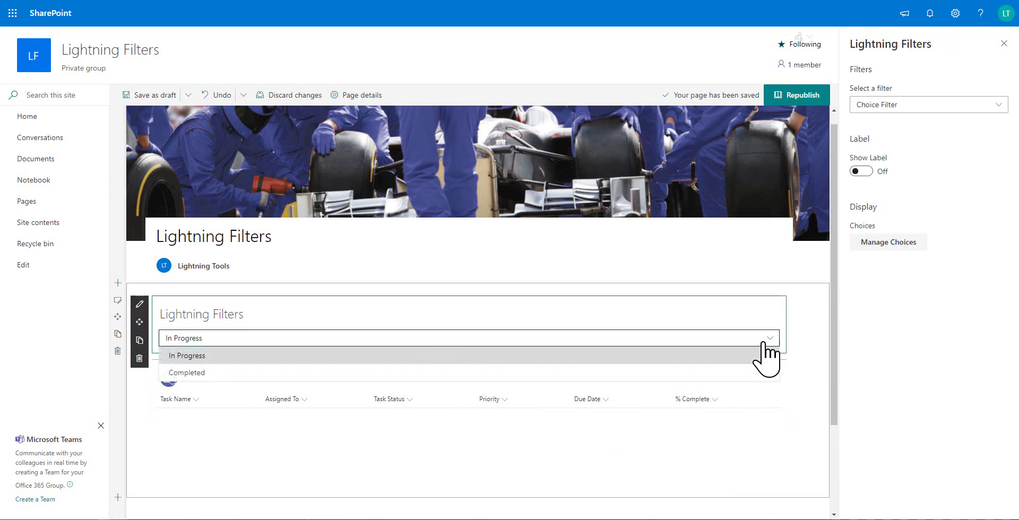
left_click(192, 354)
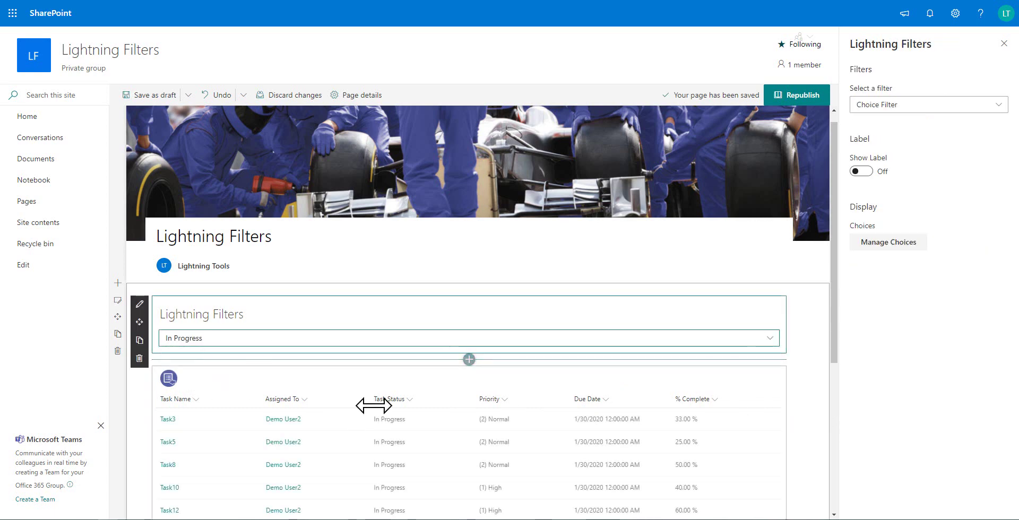
scroll(387, 409, "down", 5)
scroll(396, 416, "up", 3)
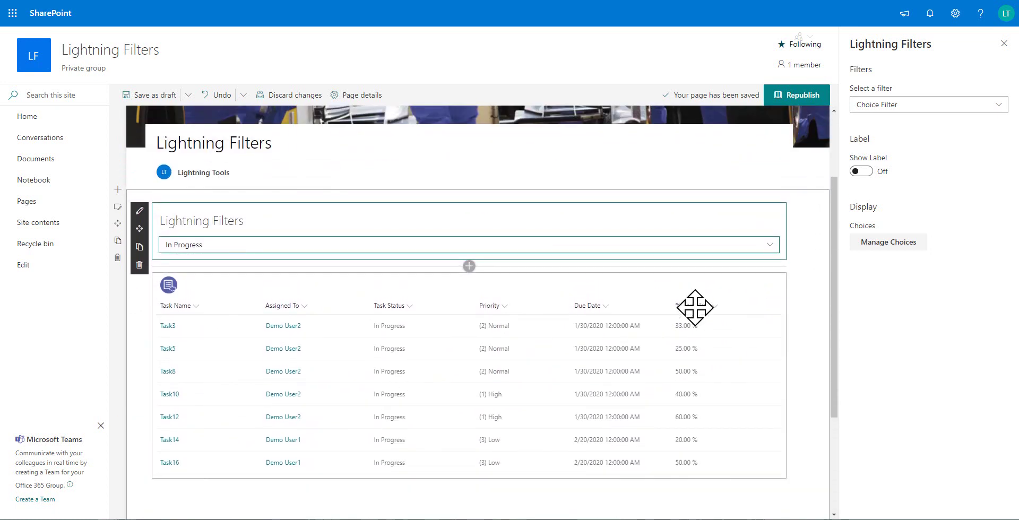
Step: Pick Completed in the dropdown so the task list shows only Completed tasks
left_click(770, 245)
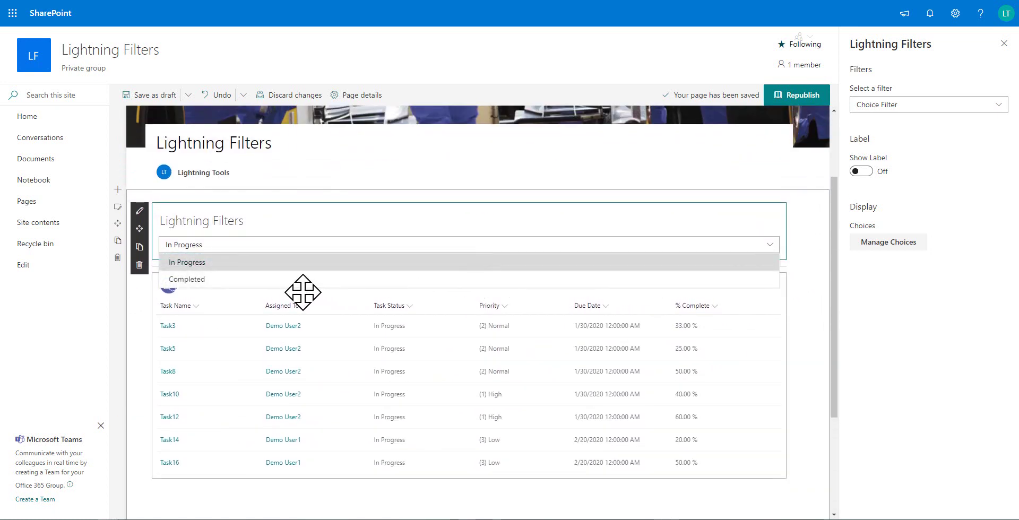
left_click(281, 280)
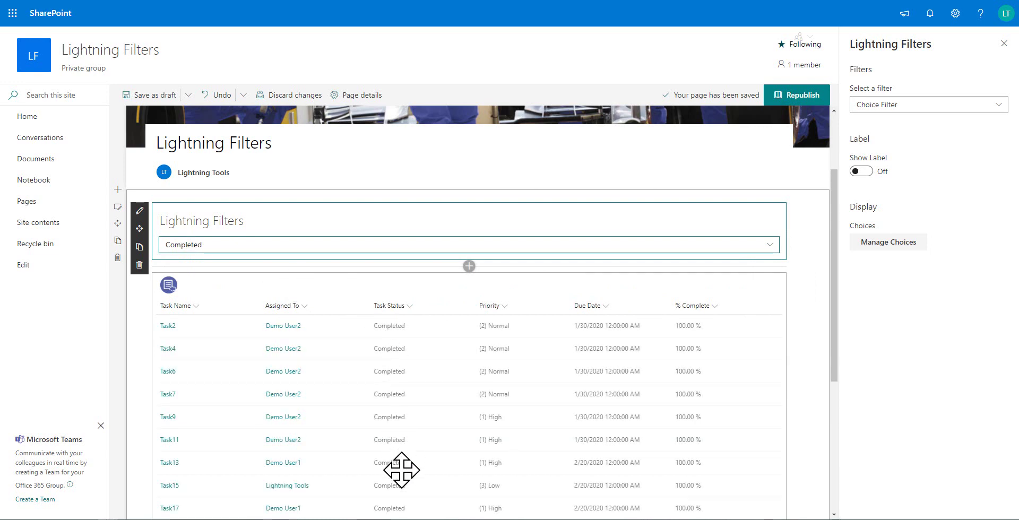
scroll(400, 467, "down", 3)
scroll(400, 483, "up", 4)
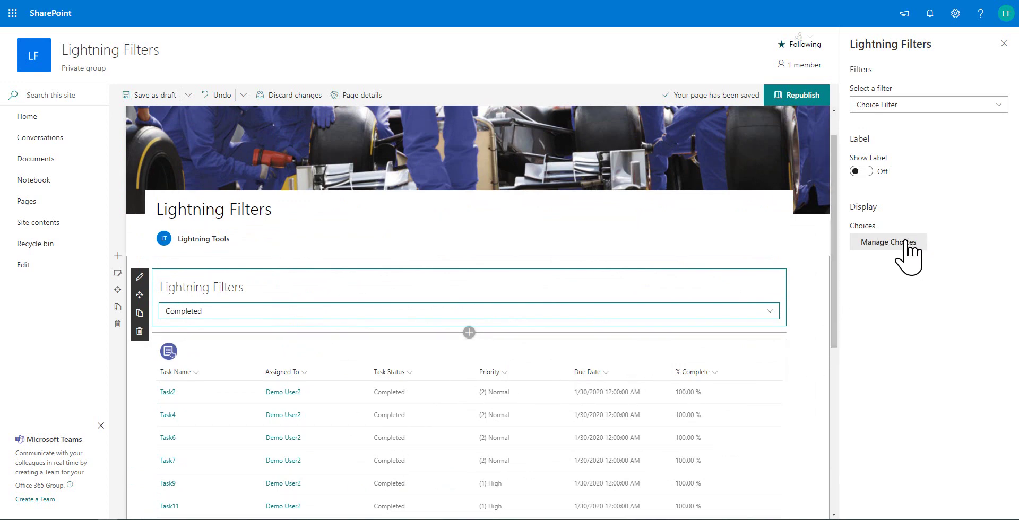
Step: Turn on Show Label and enter the label 'Please select a Task Status'
left_click(863, 172)
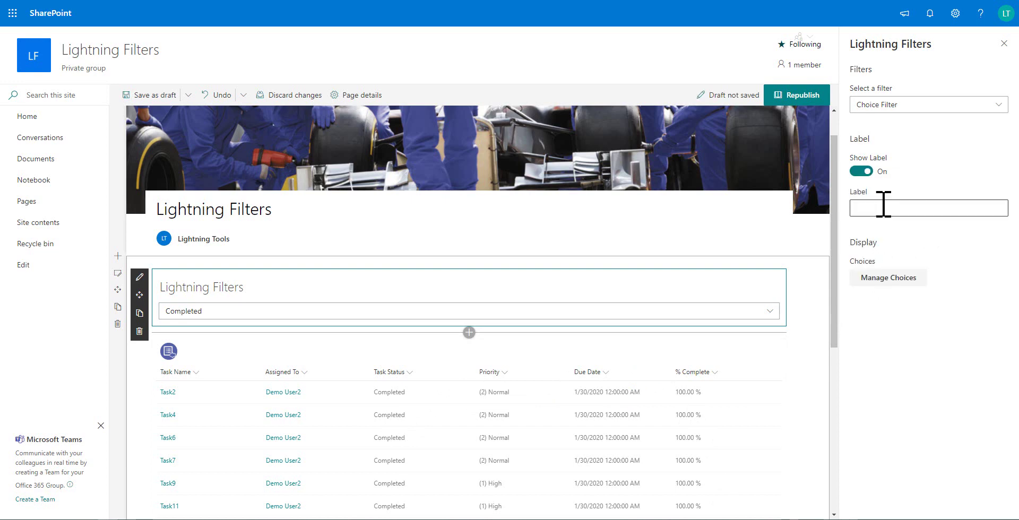
left_click(882, 206)
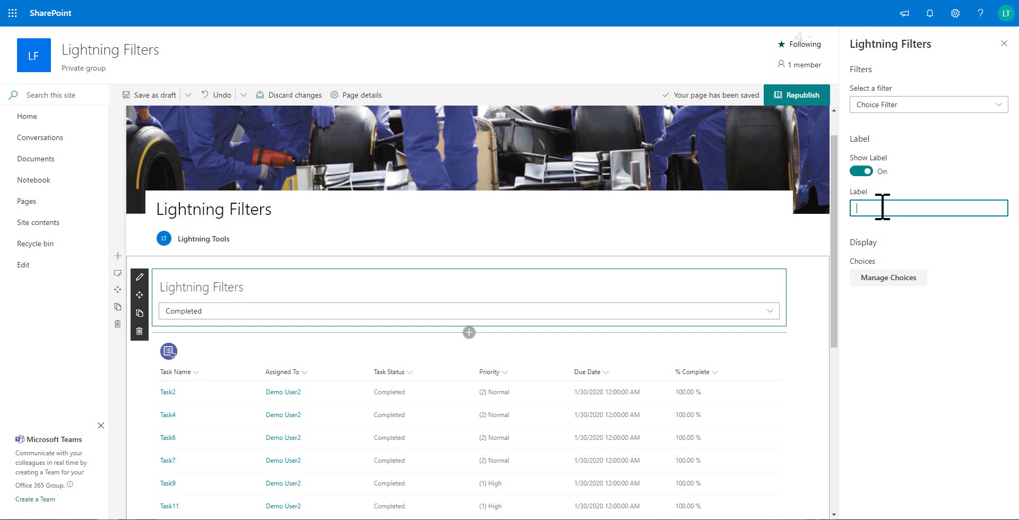
type("Please select a T")
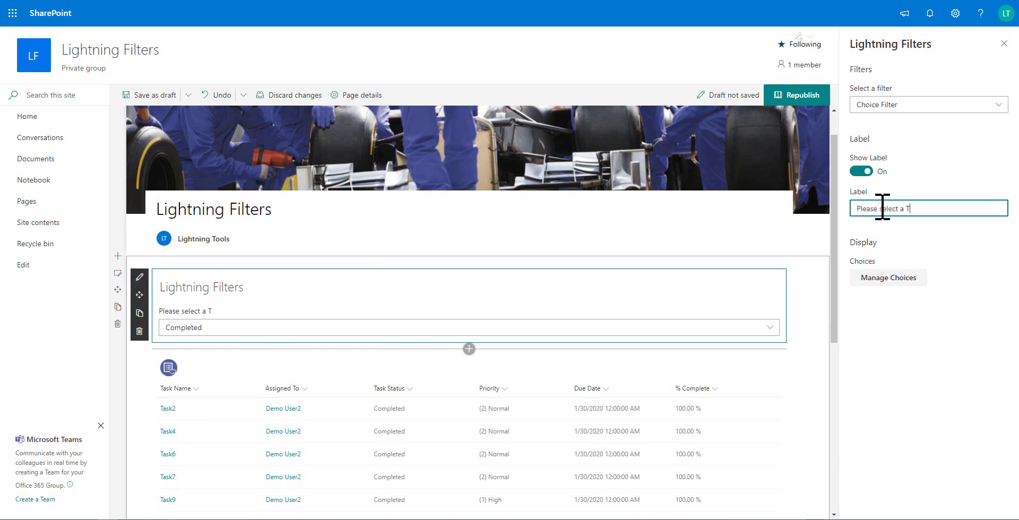
type("ask Status")
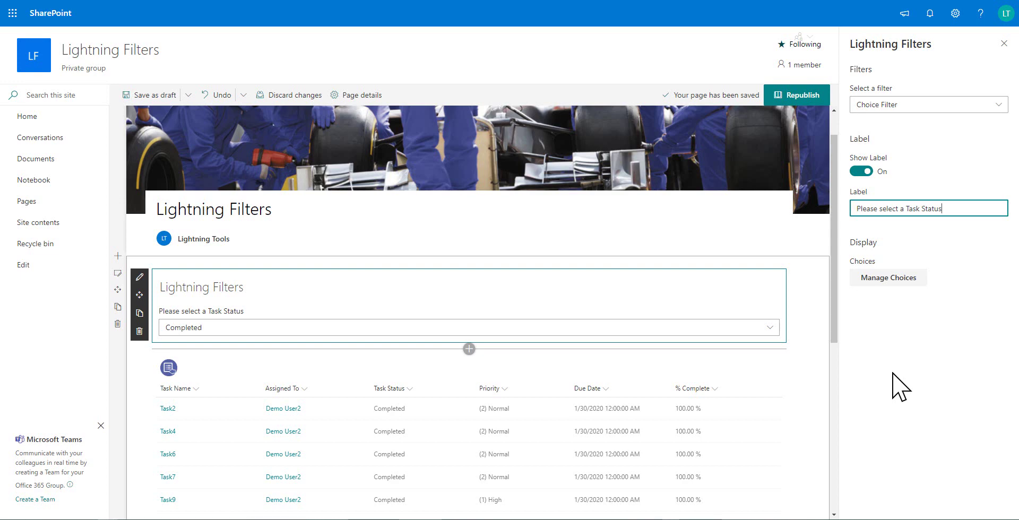
left_click(946, 377)
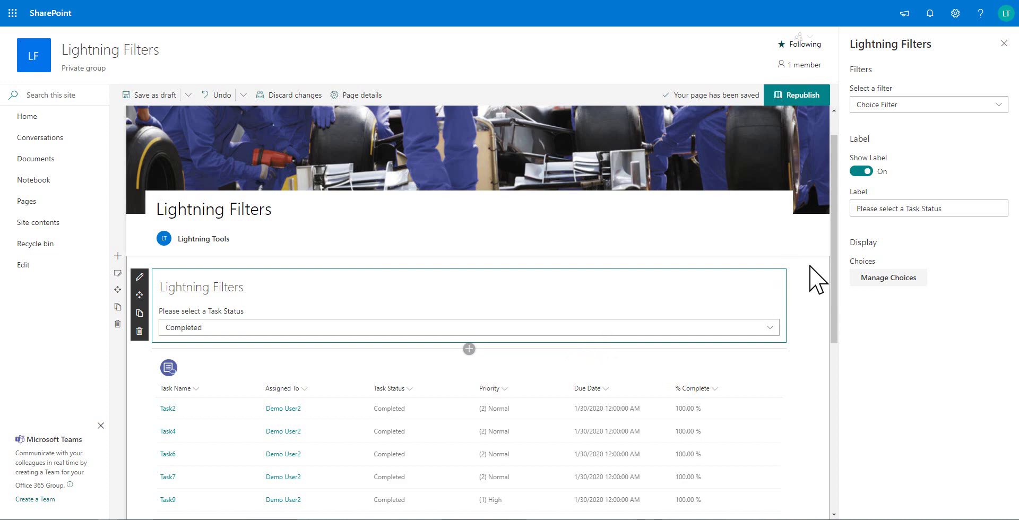
Step: Change the web part to a Number Filter displayed as a field with default value 50
left_click(938, 106)
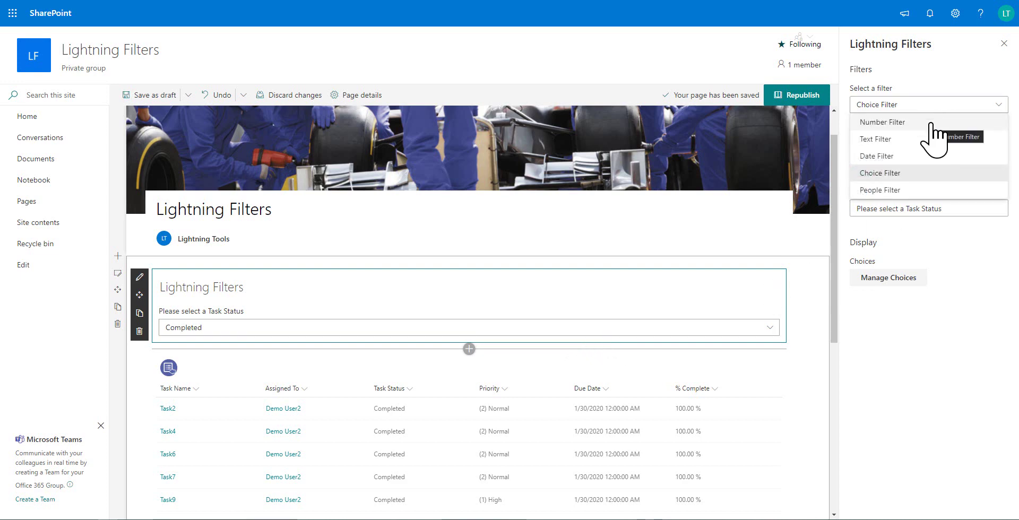
left_click(916, 136)
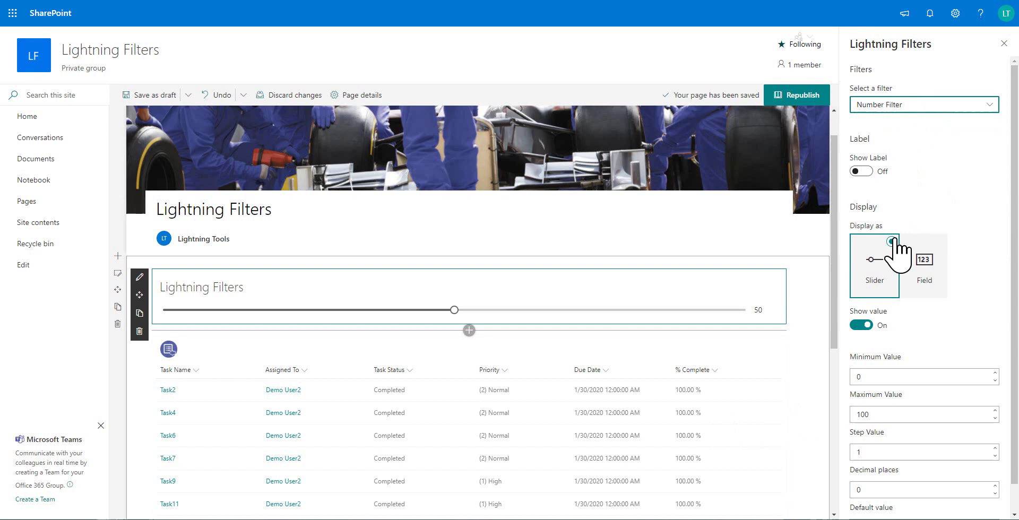
left_click(924, 265)
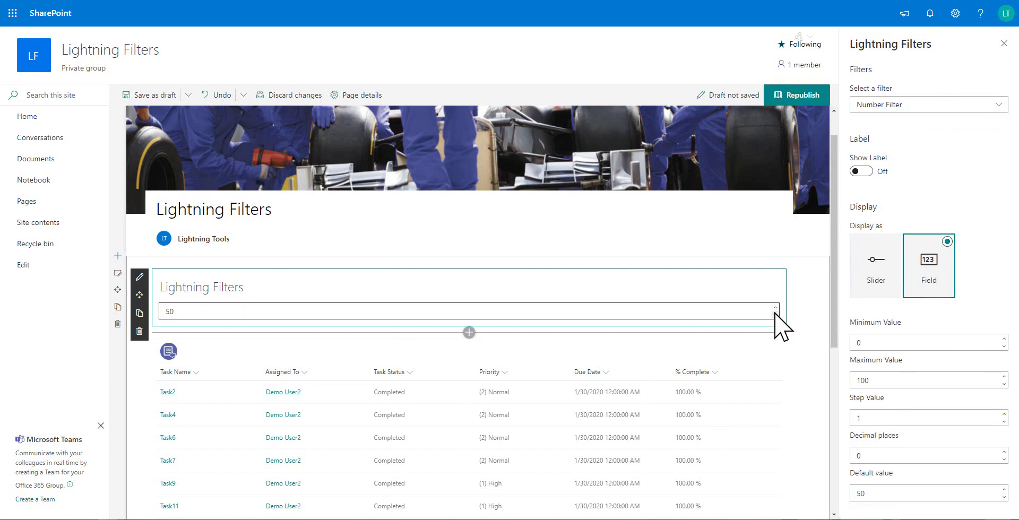
Step: Show the number filter as a slider again, ranging 0 to 1 in 0.10 steps
left_click(883, 260)
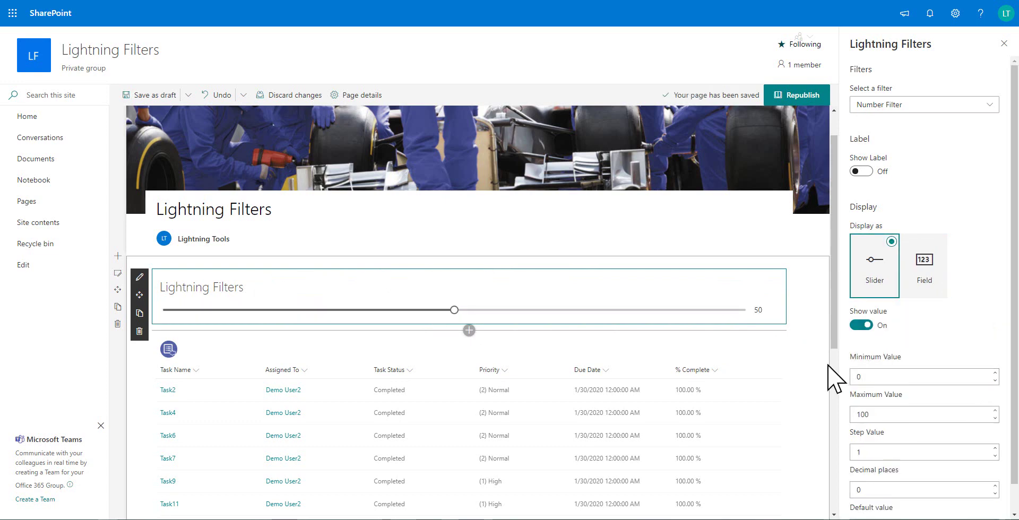
left_click(862, 326)
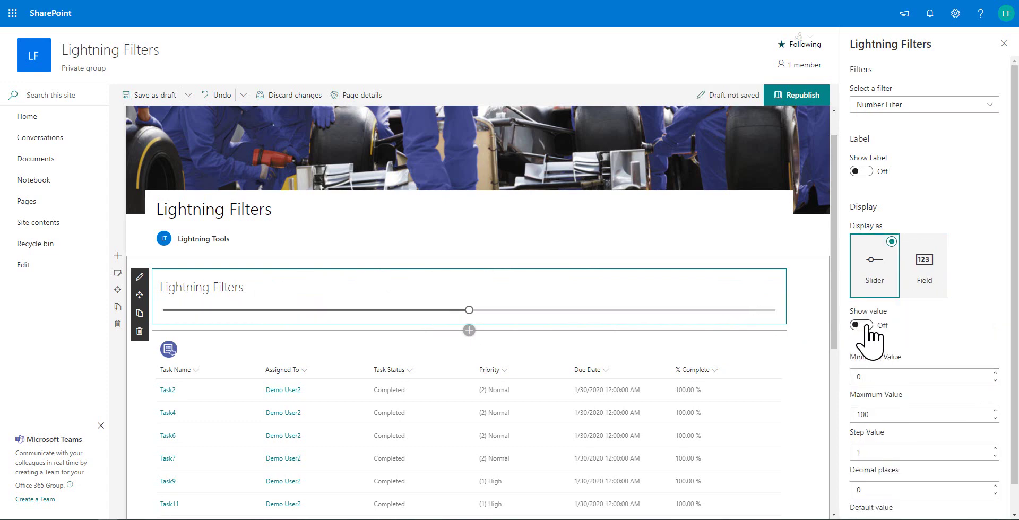
left_click(865, 325)
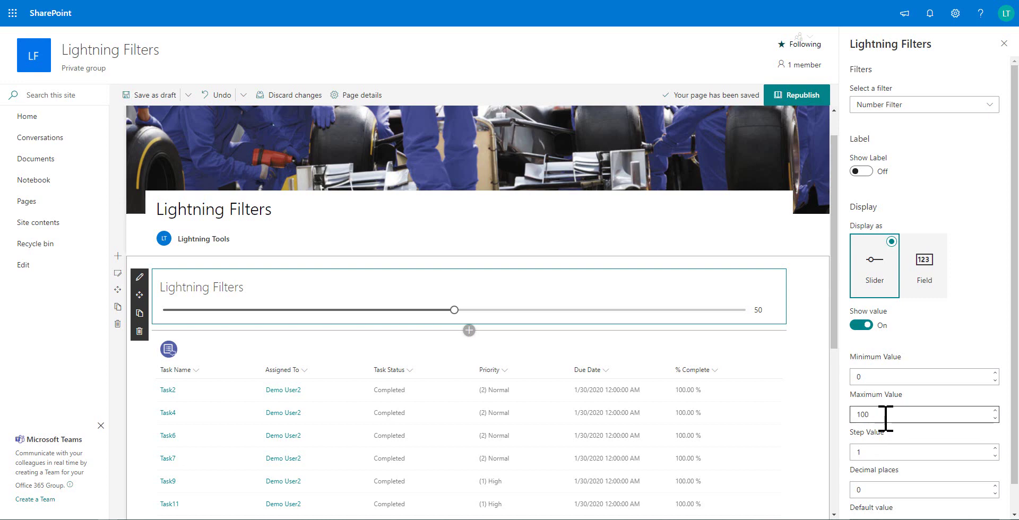
double_click(885, 418)
left_click(906, 434)
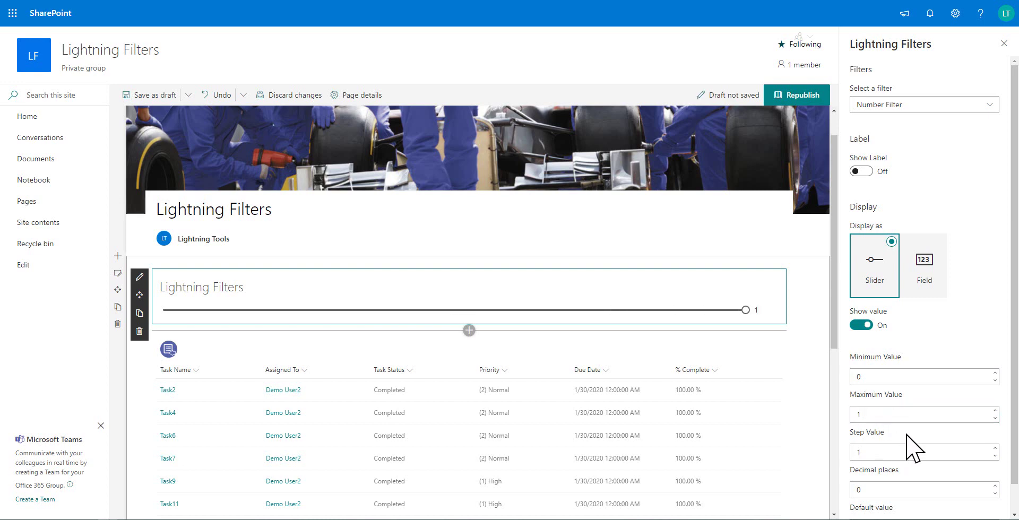
scroll(906, 433, "down", 1)
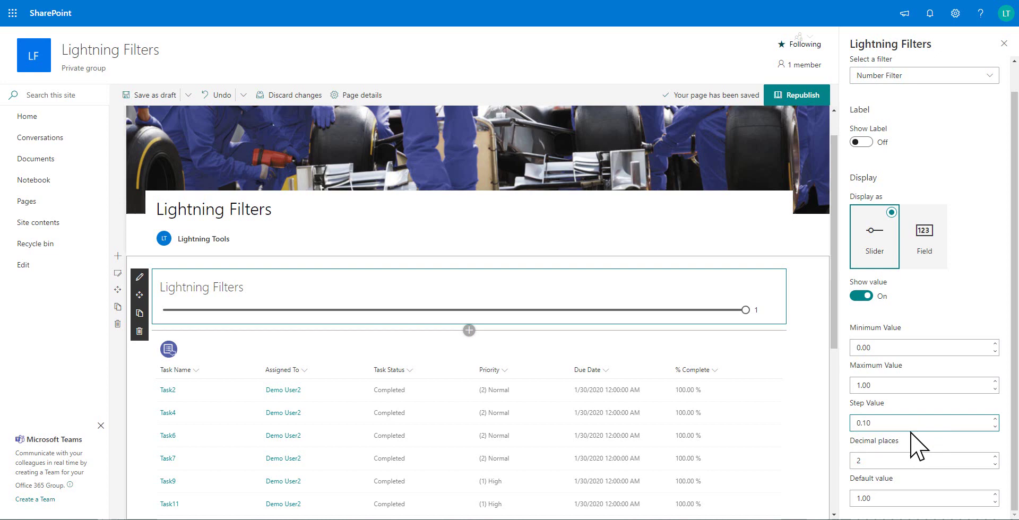
left_click(946, 302)
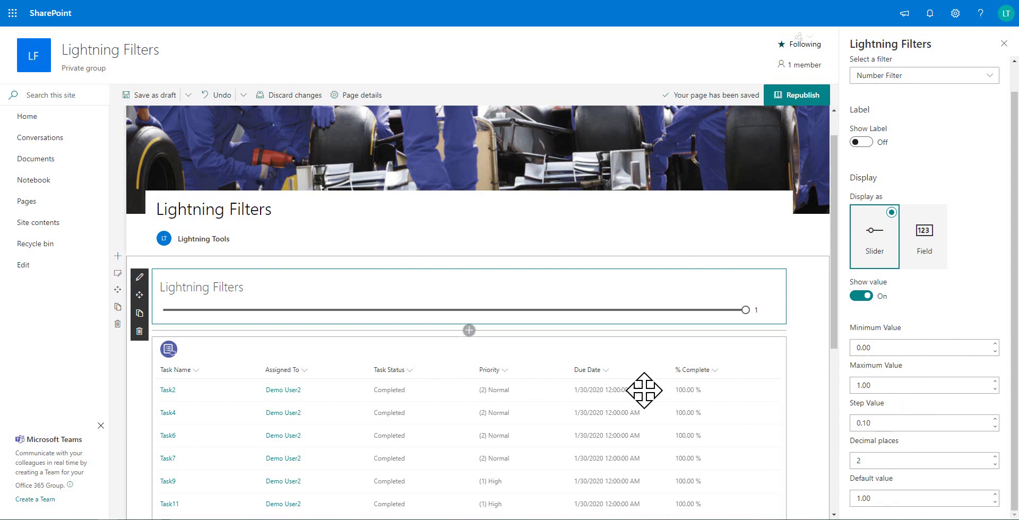
Step: Add a less-than-or-equal (<=) filter condition to the % Complete column in the Default view
left_click(200, 363)
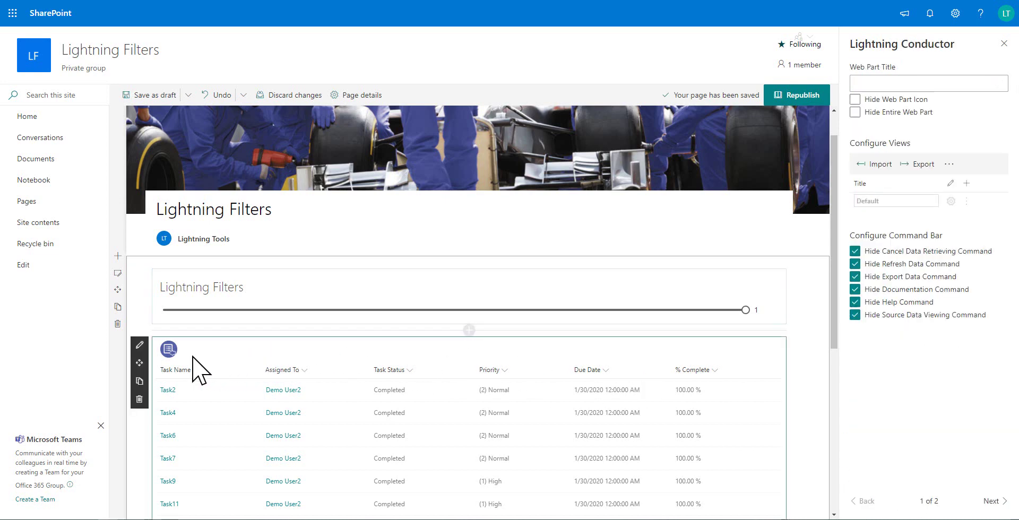
left_click(140, 345)
left_click(140, 345)
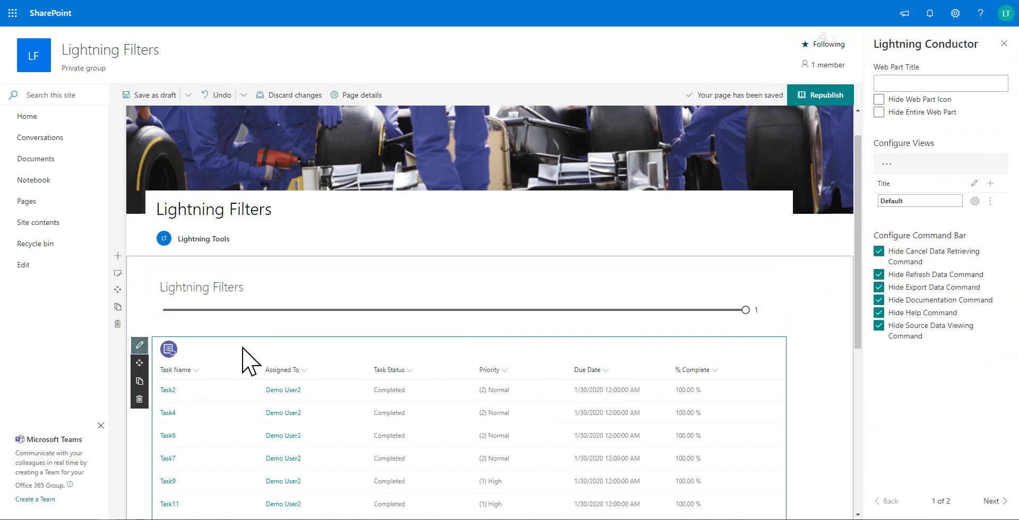
left_click(950, 201)
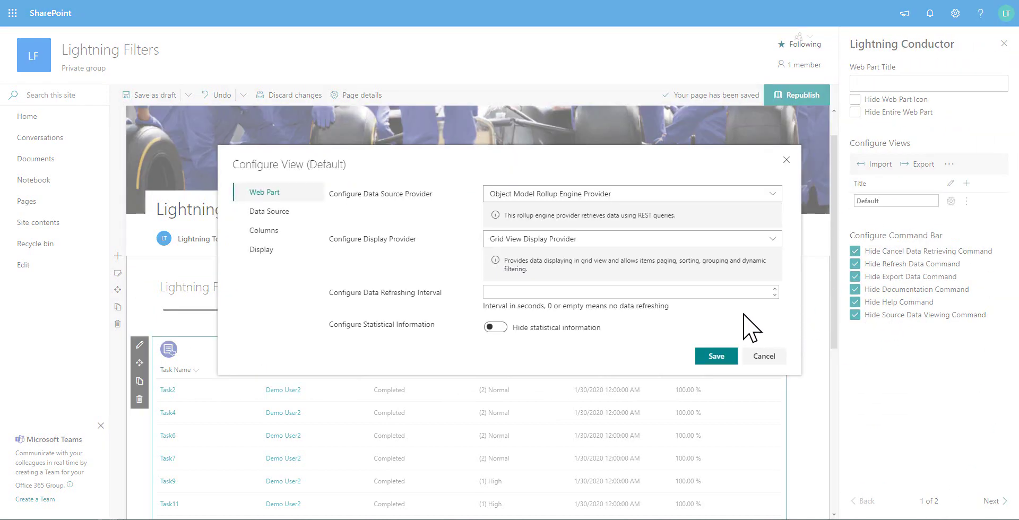
left_click(263, 229)
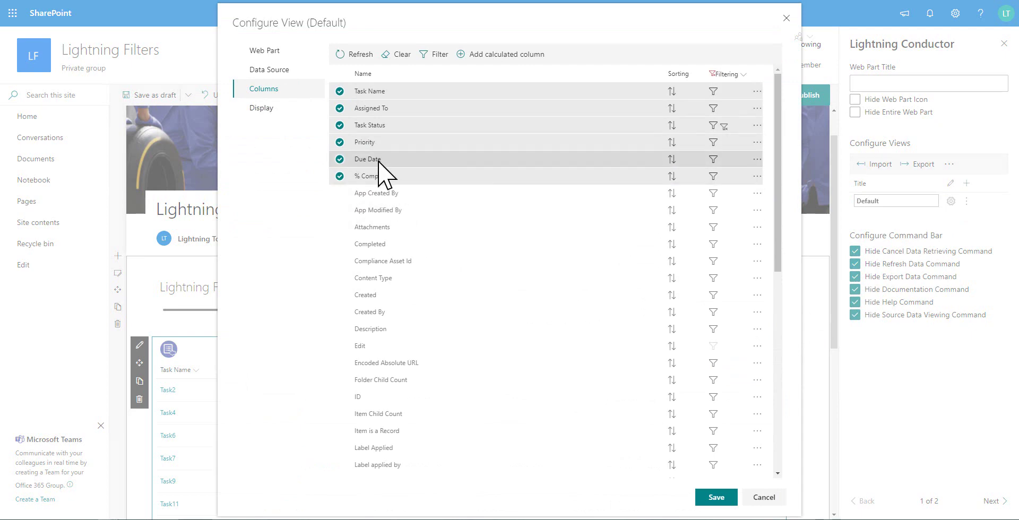
left_click(712, 176)
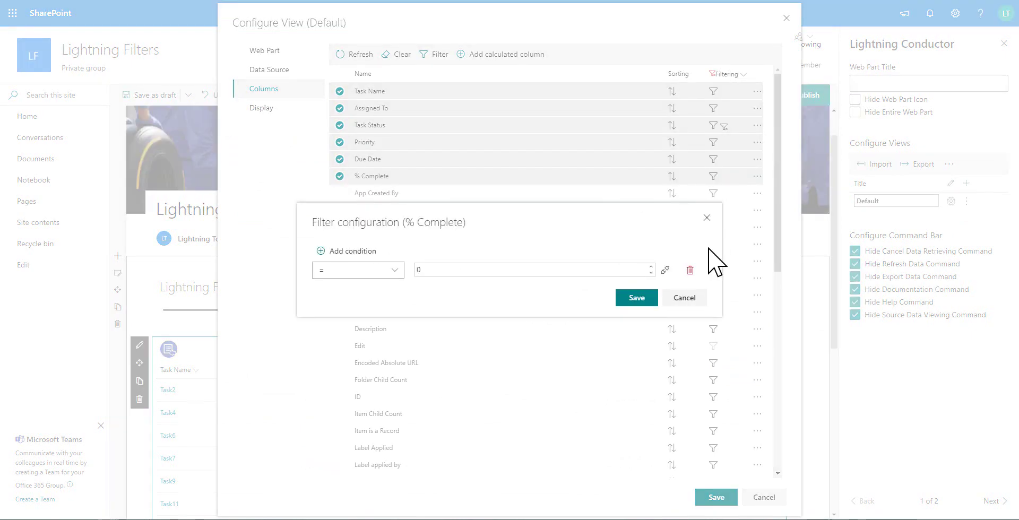
left_click(394, 272)
left_click(393, 356)
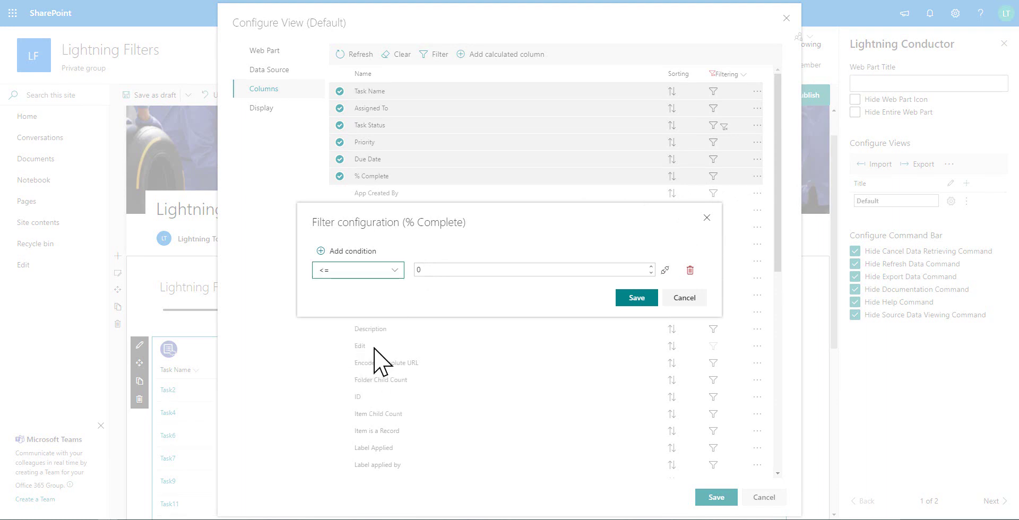
Step: Link the % Complete condition value to Lightning Filters' Filter Value and save the view
left_click(665, 271)
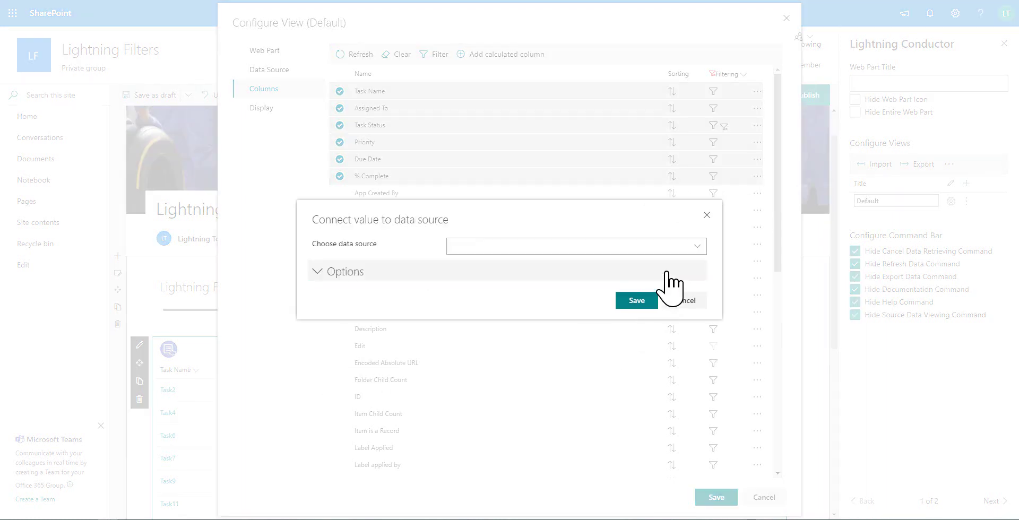
left_click(692, 247)
left_click(536, 298)
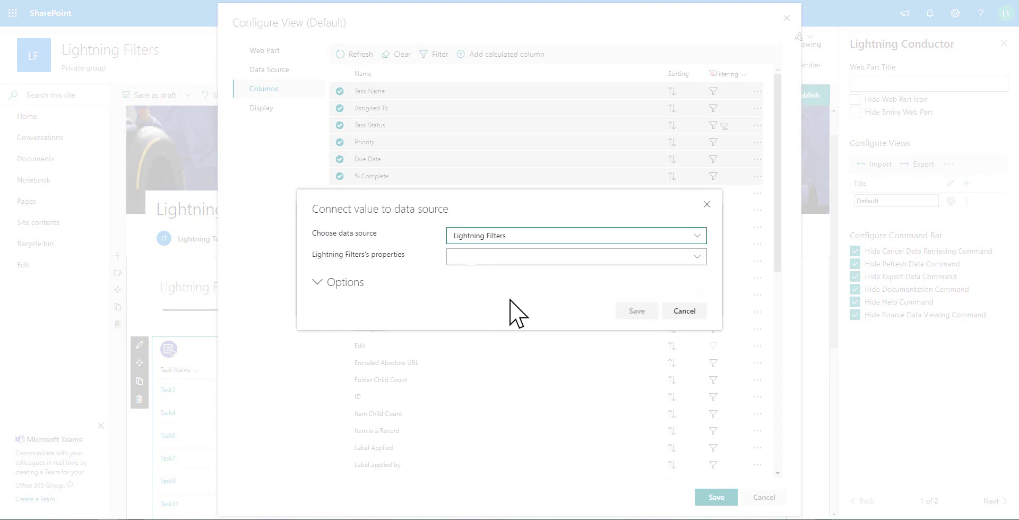
left_click(627, 258)
left_click(536, 289)
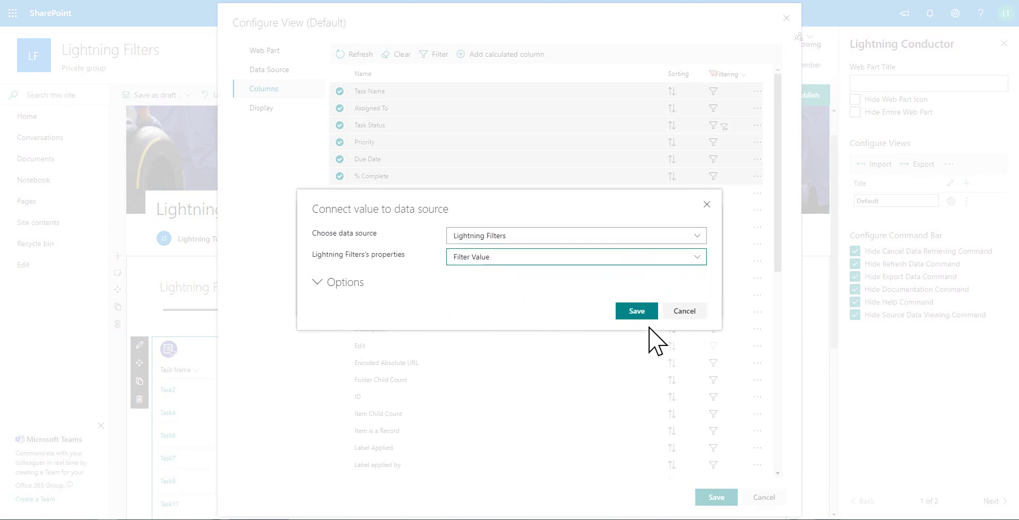
left_click(643, 317)
left_click(637, 297)
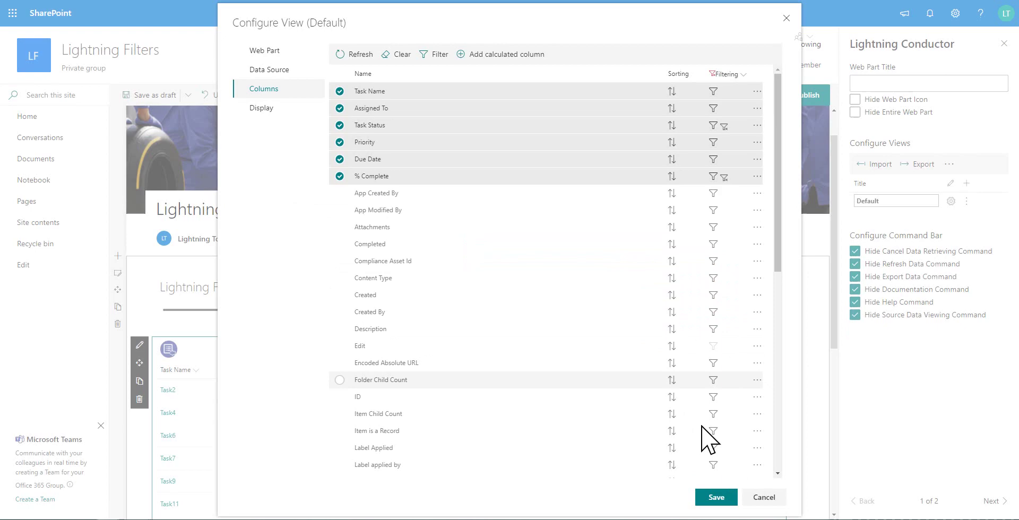
left_click(716, 497)
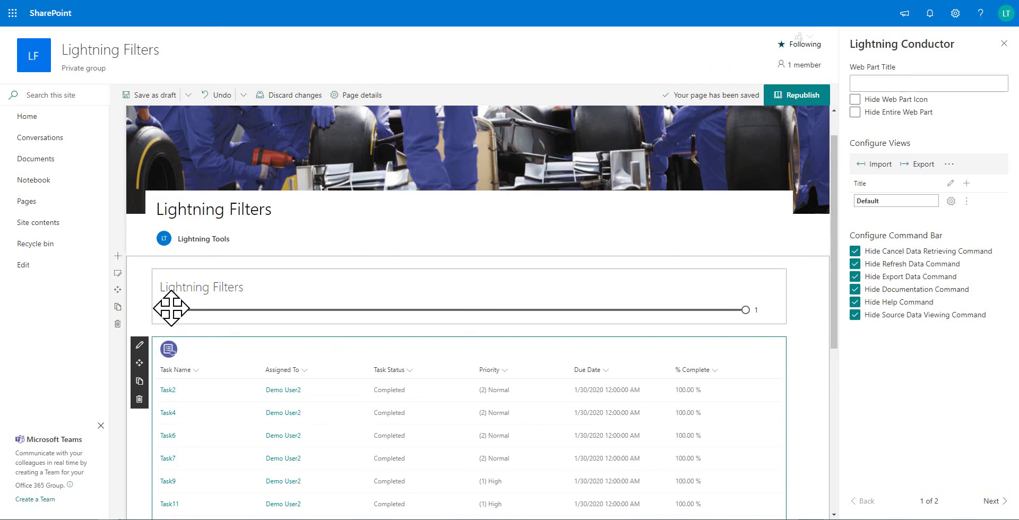
Step: Drag the Lightning Filters number slider from 1 down to 0
left_click(227, 318)
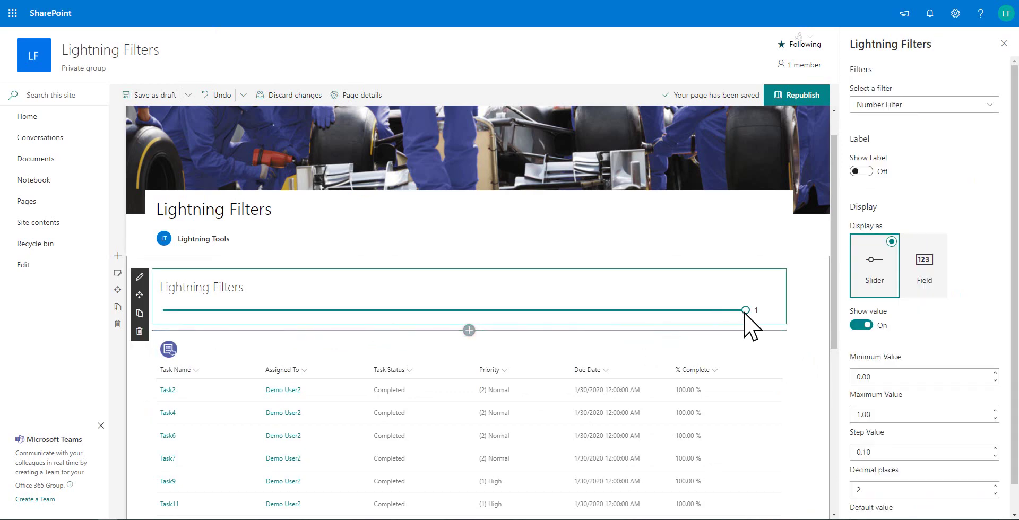
left_click_drag(745, 310, 154, 312)
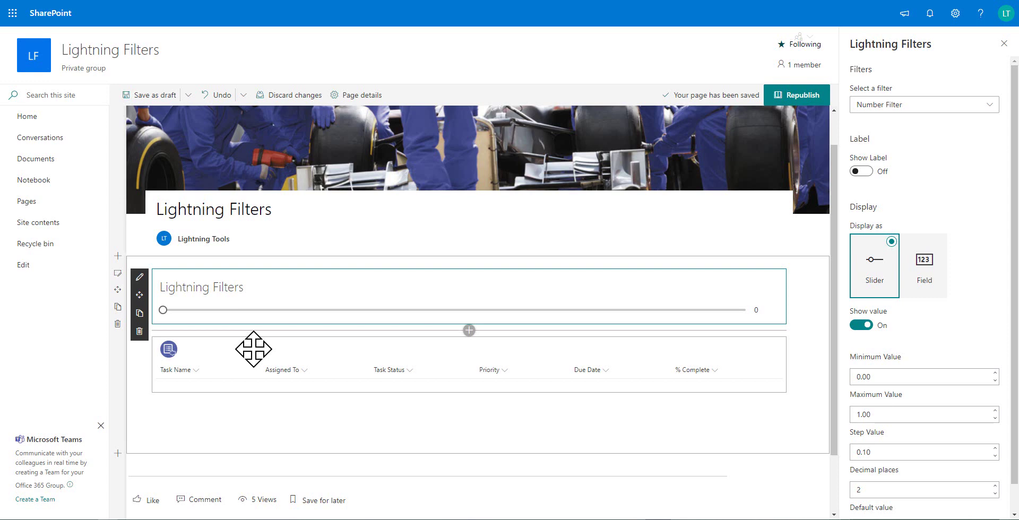
Step: Switch the Lightning Filters web part to a People Filter defaulting to the current user
left_click(140, 276)
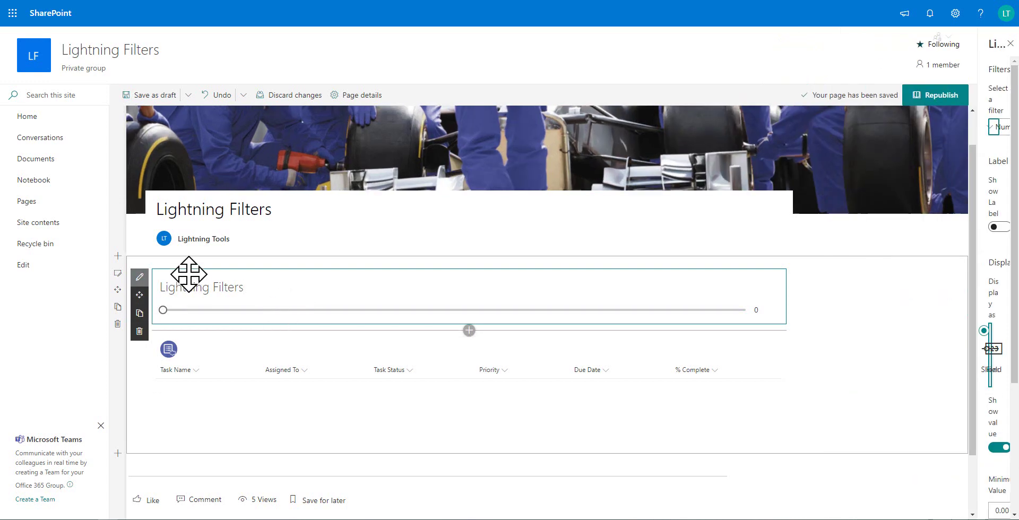
left_click(139, 277)
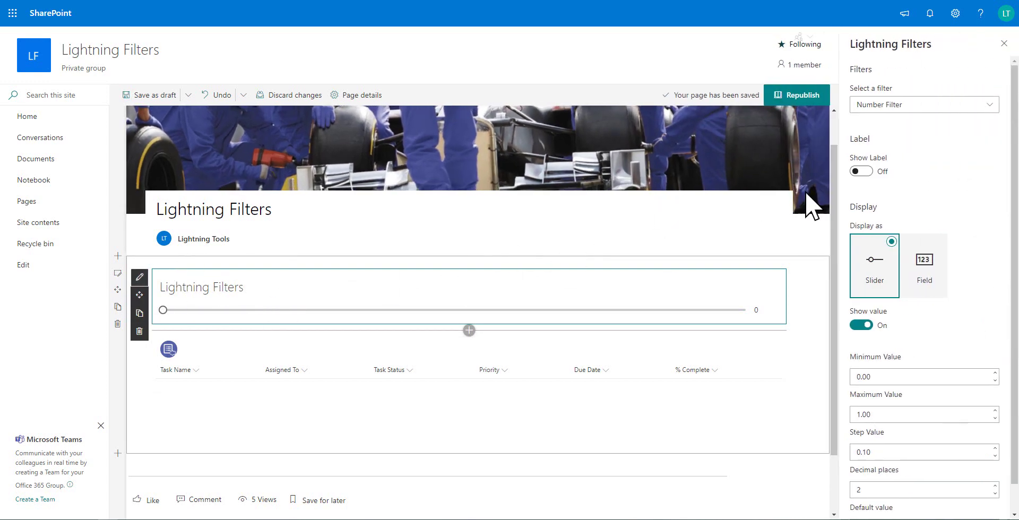
left_click(953, 106)
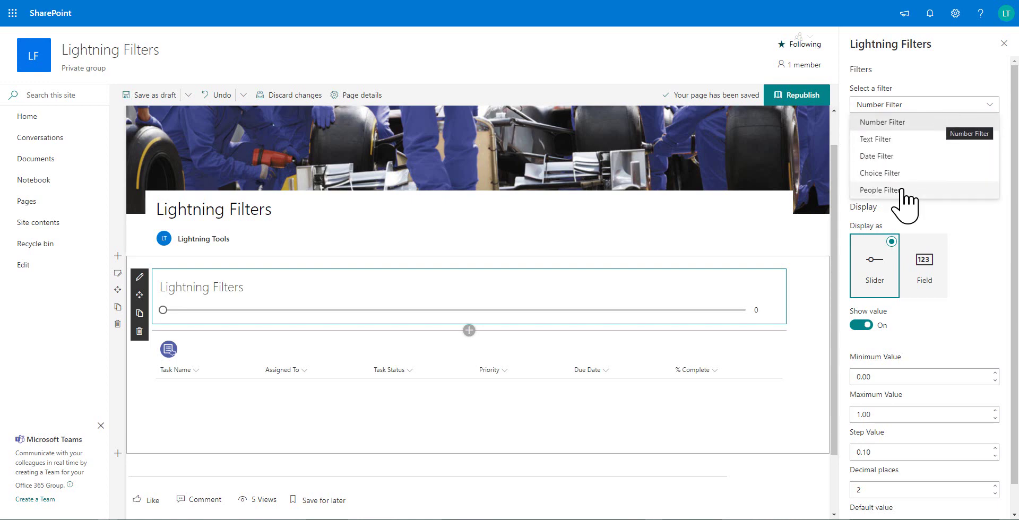
left_click(881, 190)
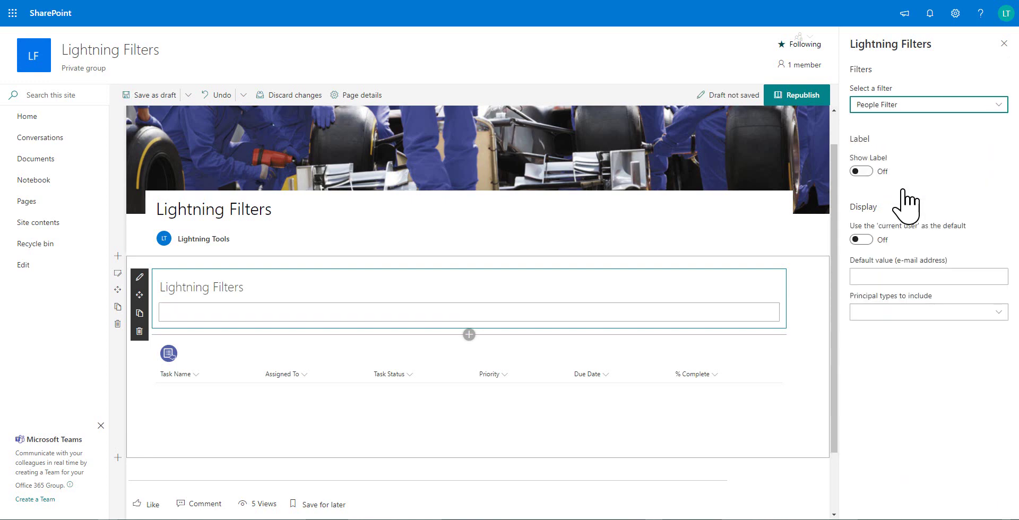
left_click(922, 274)
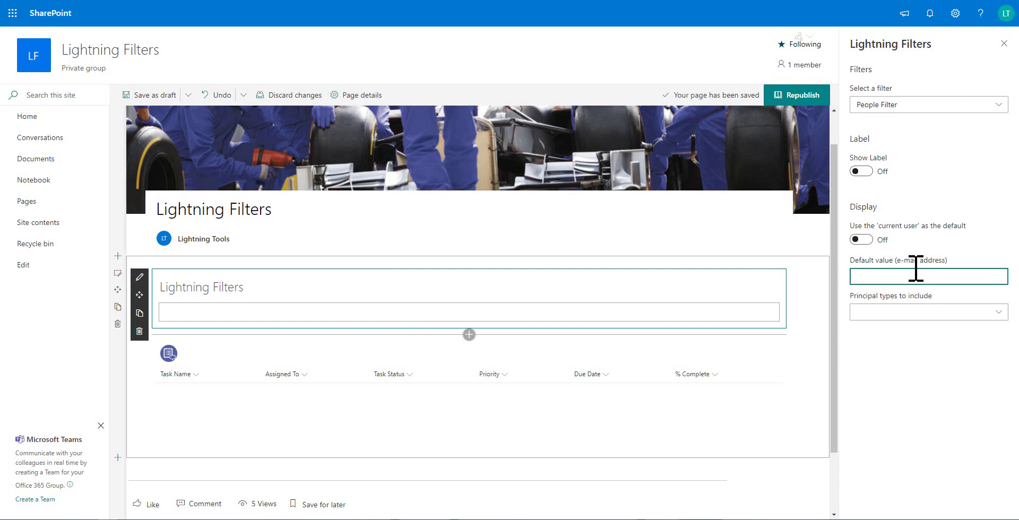
left_click(863, 239)
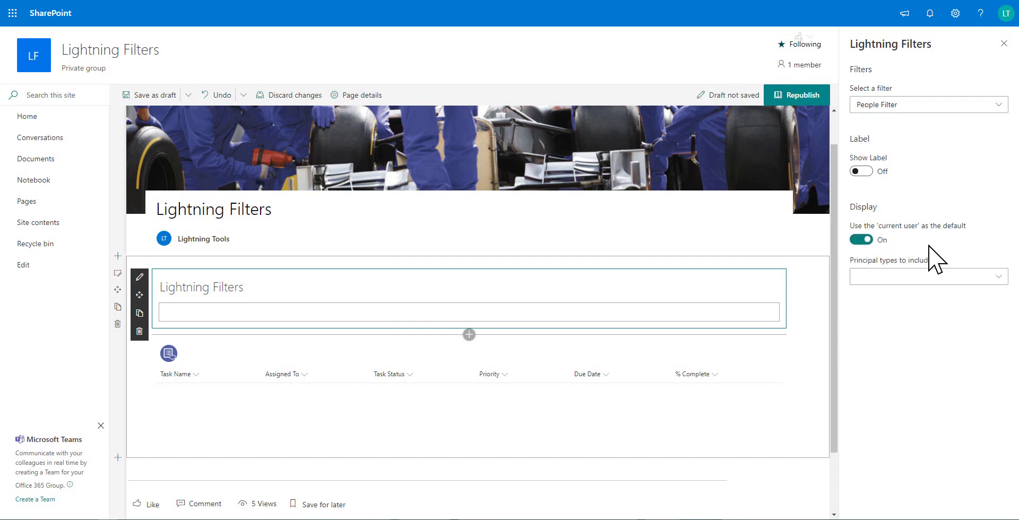
Step: Limit the People Filter's principal types to Users only
left_click(970, 277)
left_click(896, 295)
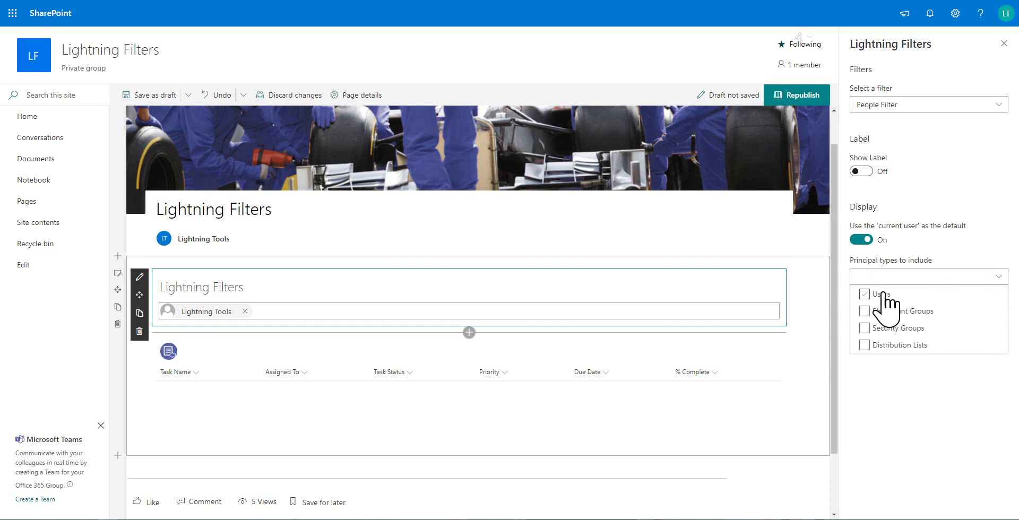
left_click(871, 295)
left_click(879, 345)
left_click(865, 294)
left_click(919, 401)
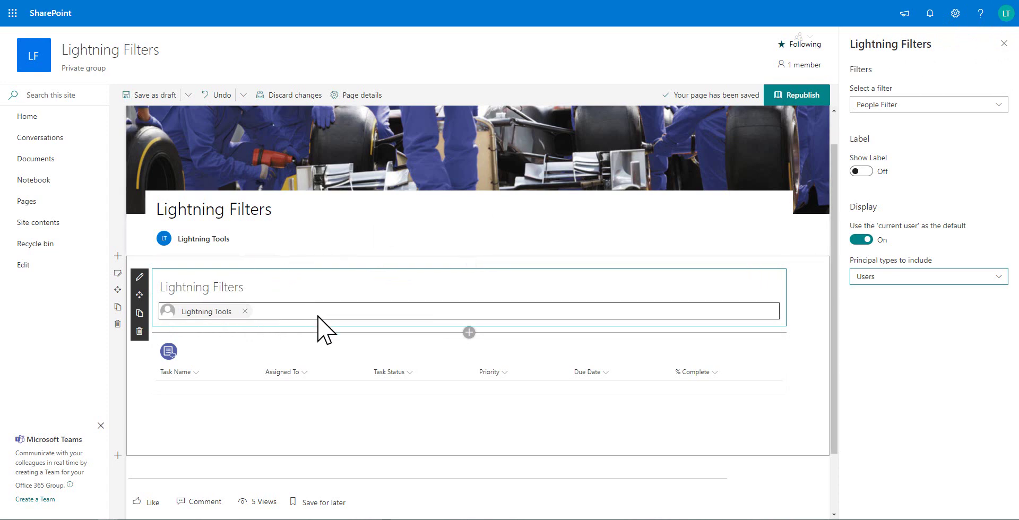
Step: Open the Display tab of the Lightning Conductor task list's Default view configuration
left_click(325, 340)
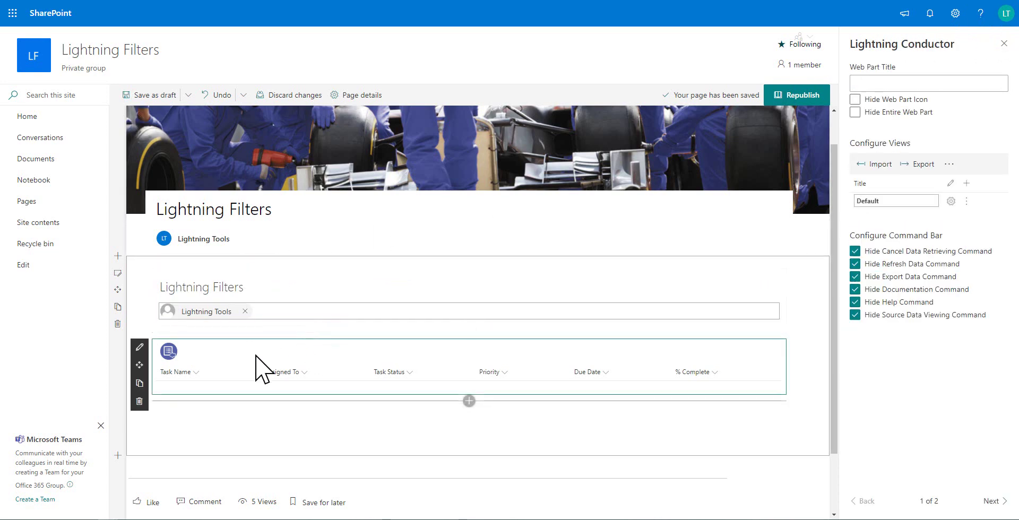
left_click(140, 346)
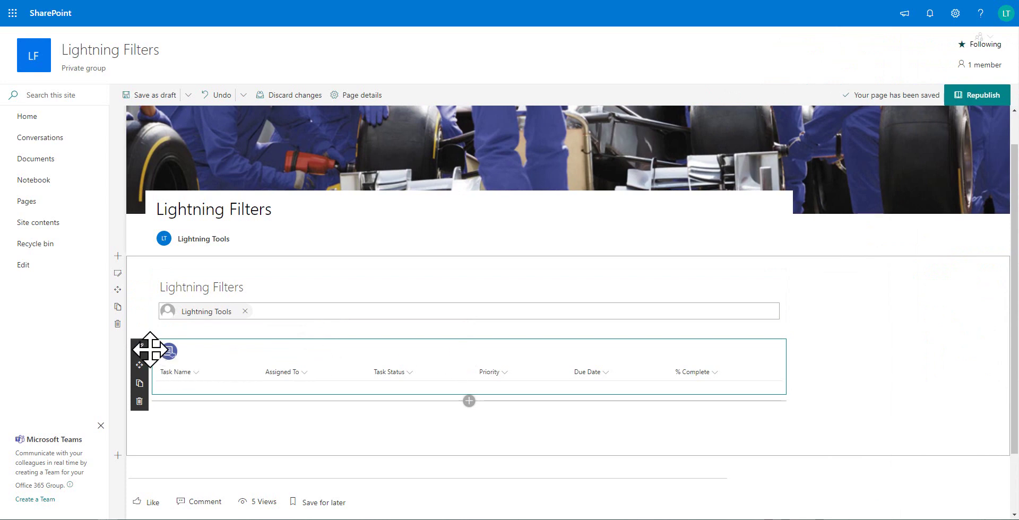
left_click(140, 346)
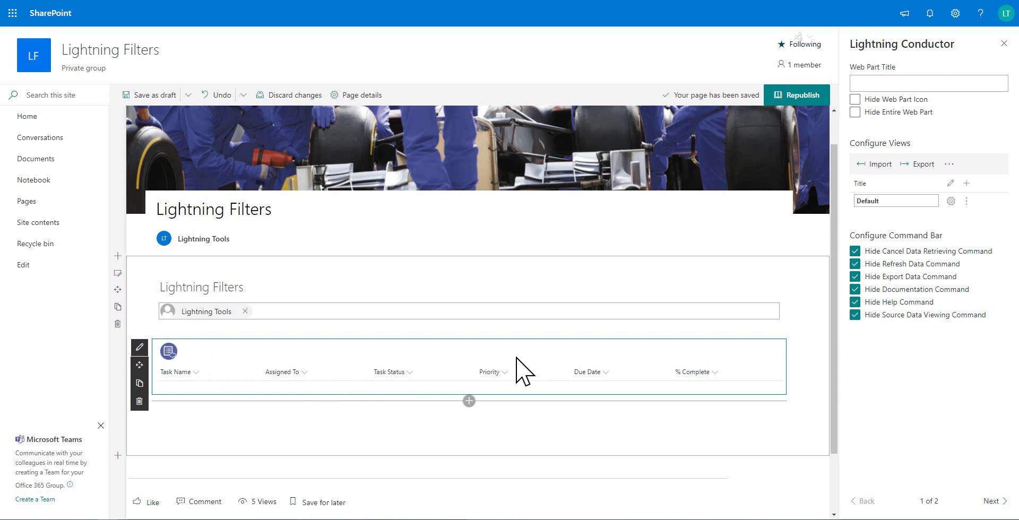
left_click(950, 202)
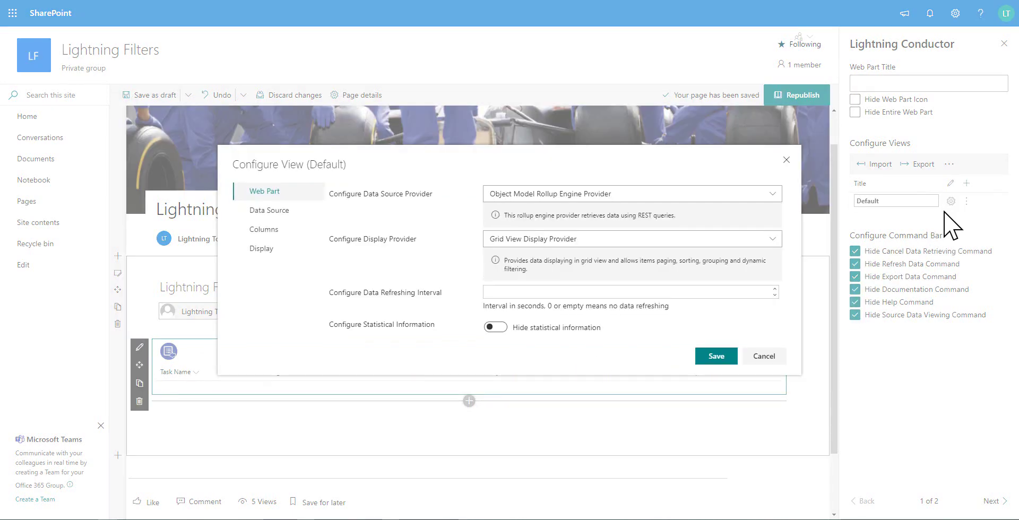
left_click(261, 252)
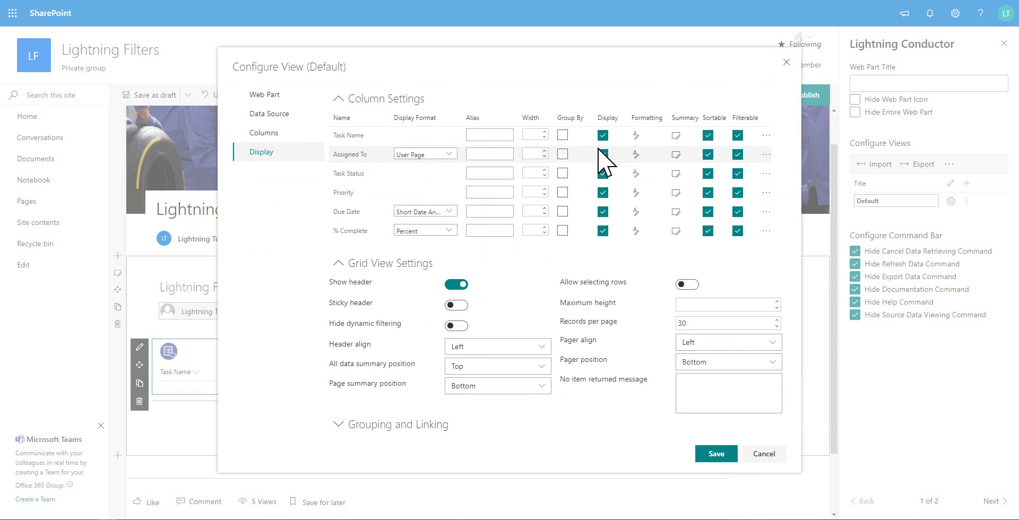
Step: Add a conditional formatting rule to Assigned To with a teal theme-coloured icon
left_click(634, 154)
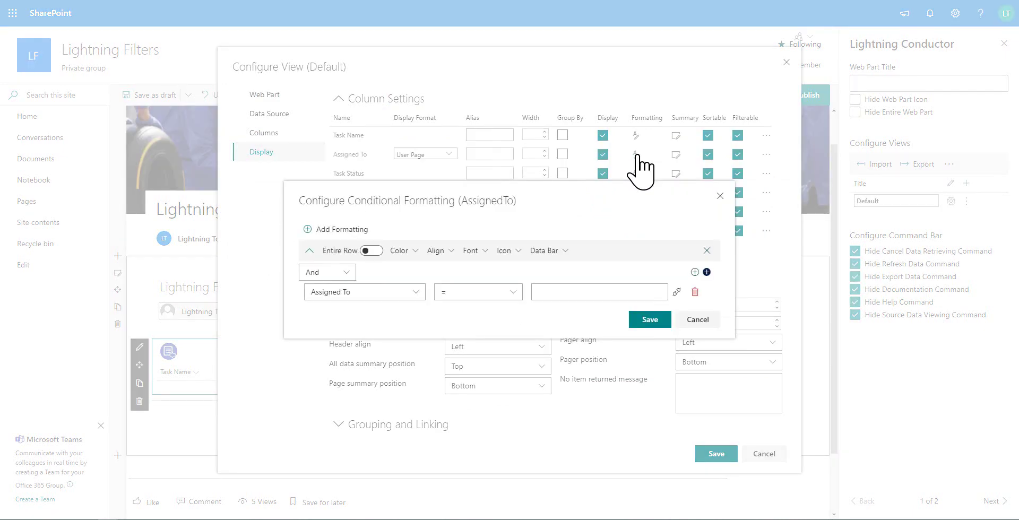
left_click(505, 250)
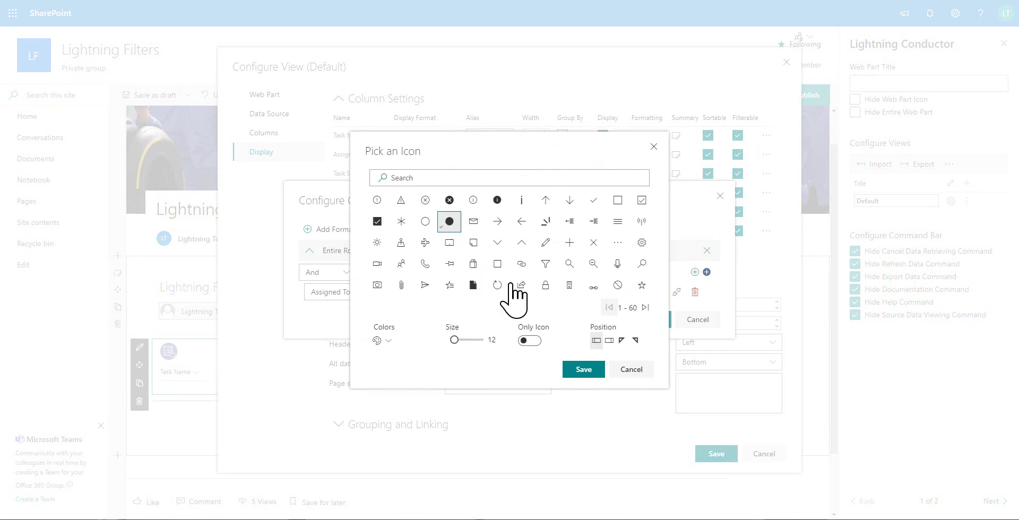
left_click(385, 342)
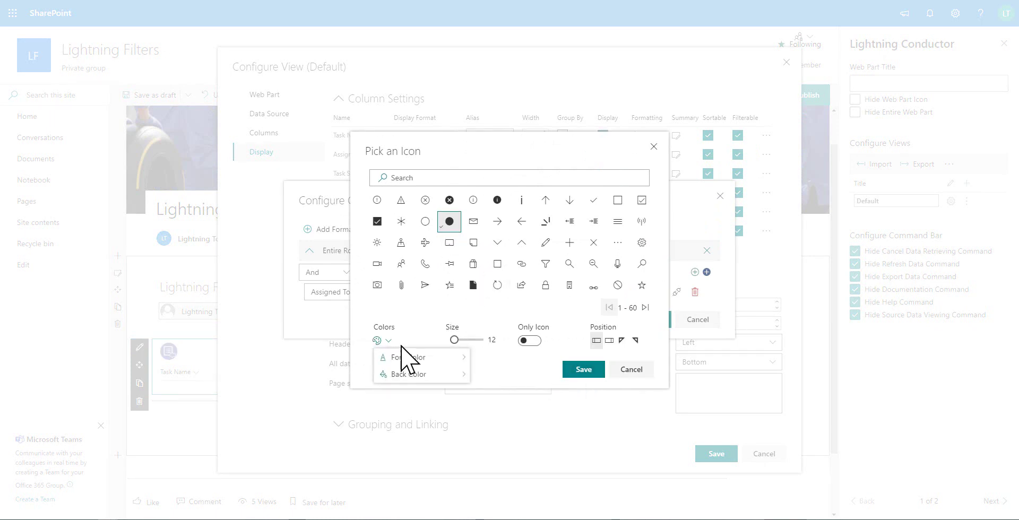
mouse_move(411, 358)
left_click(520, 280)
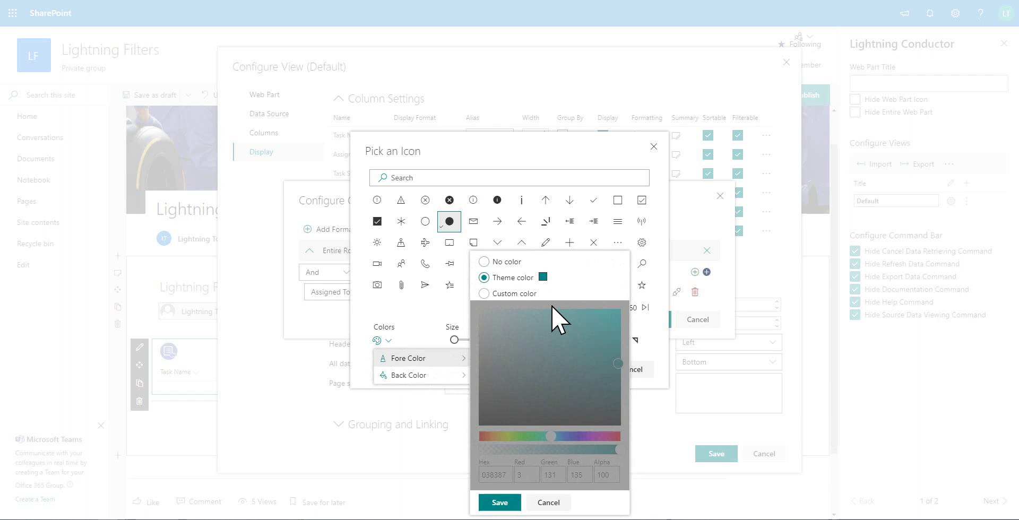
left_click(510, 502)
left_click(583, 370)
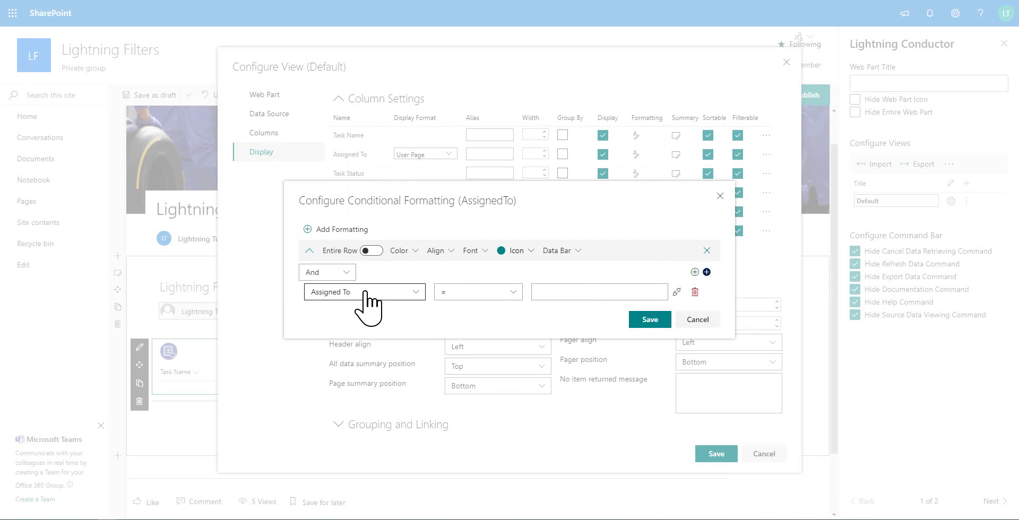
Step: Make the rule match Assigned To Like the Lightning Filters Title property, and save it
left_click(515, 292)
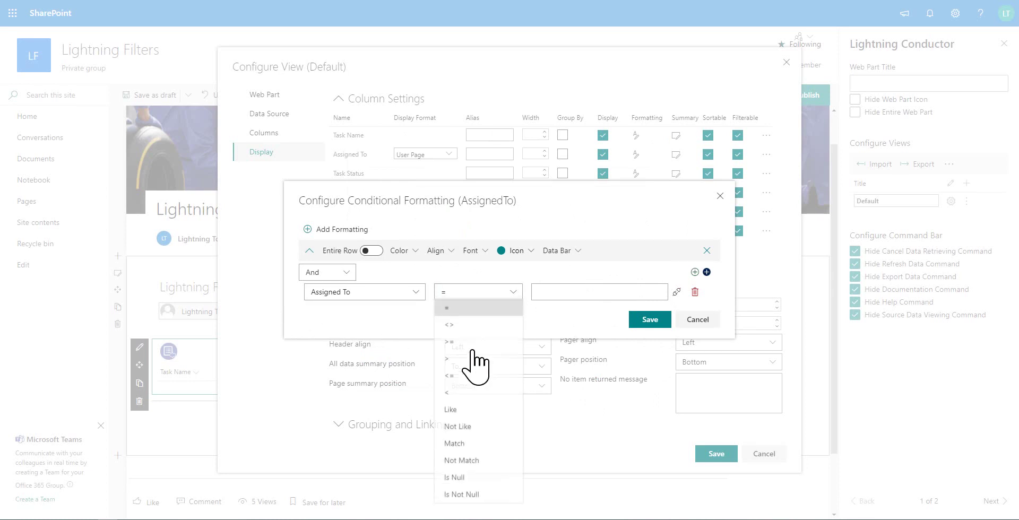
left_click(463, 413)
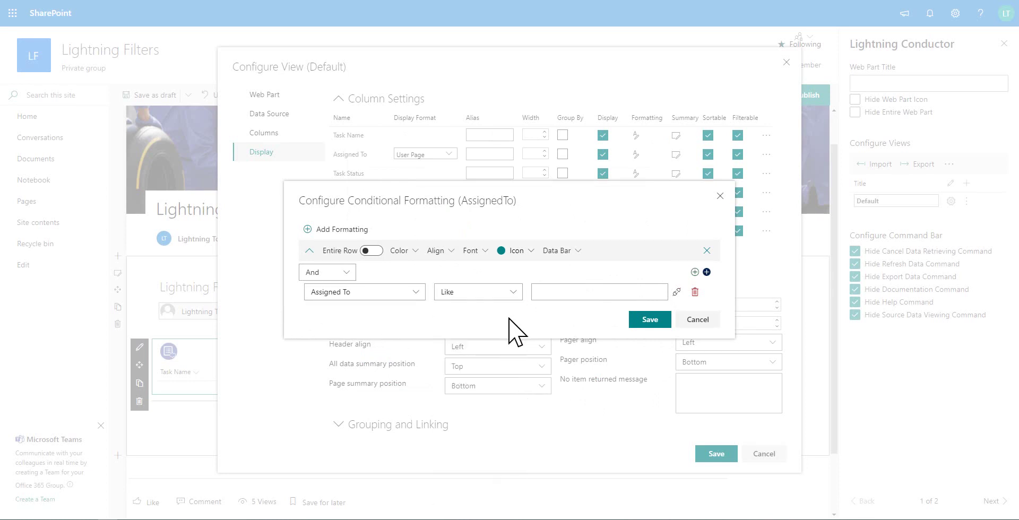
left_click(677, 291)
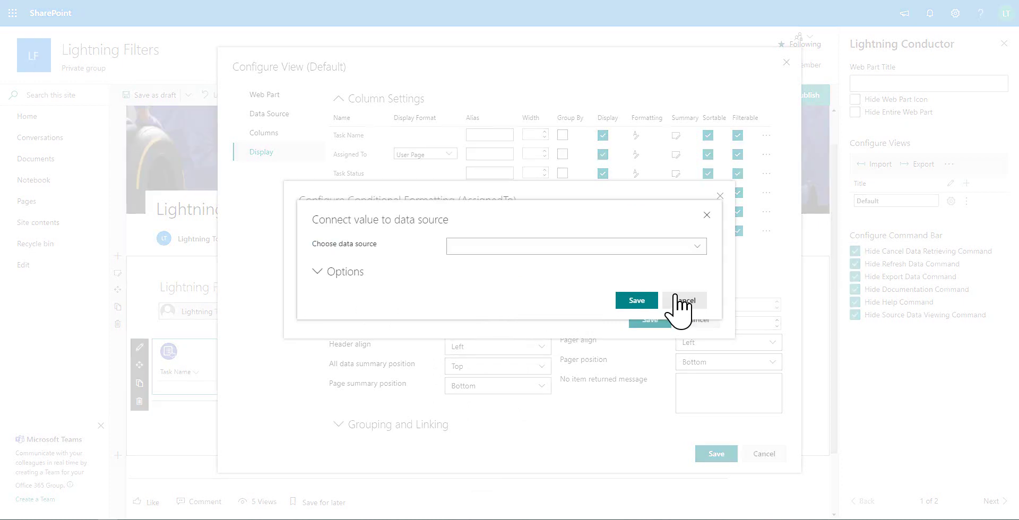
left_click(695, 247)
left_click(544, 297)
left_click(511, 264)
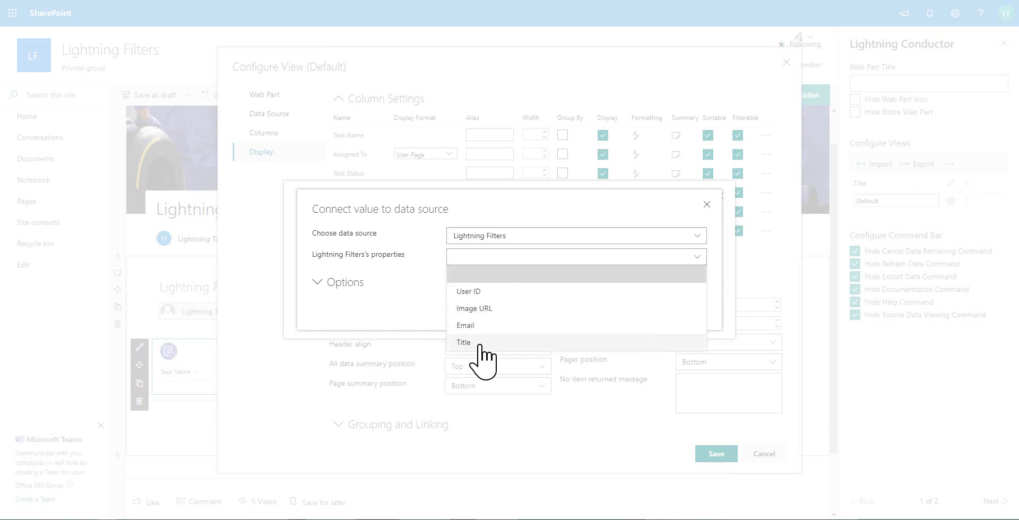
left_click(464, 343)
left_click(644, 317)
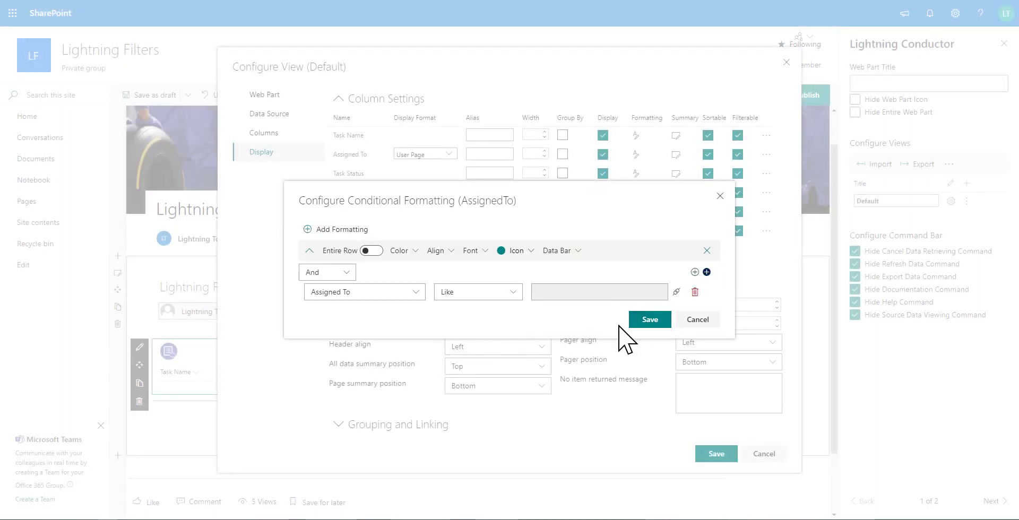
left_click(648, 321)
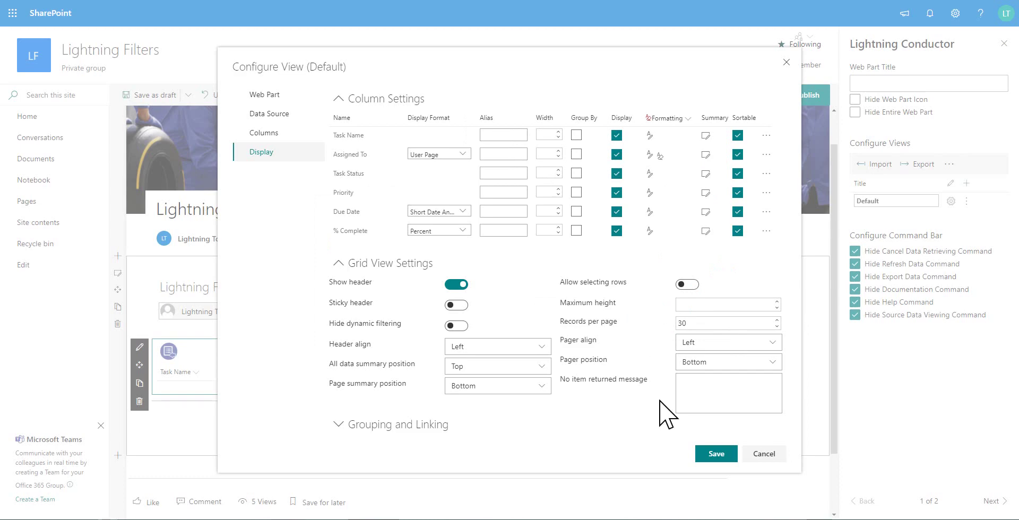
Step: Save the view, then clear the % Complete and Task Status filters in the Default view's columns
left_click(717, 455)
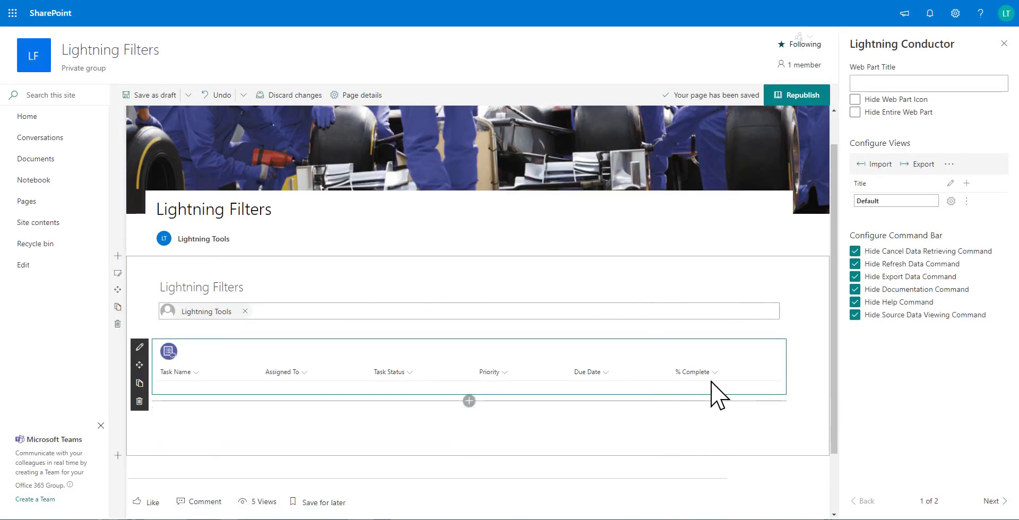
left_click(139, 347)
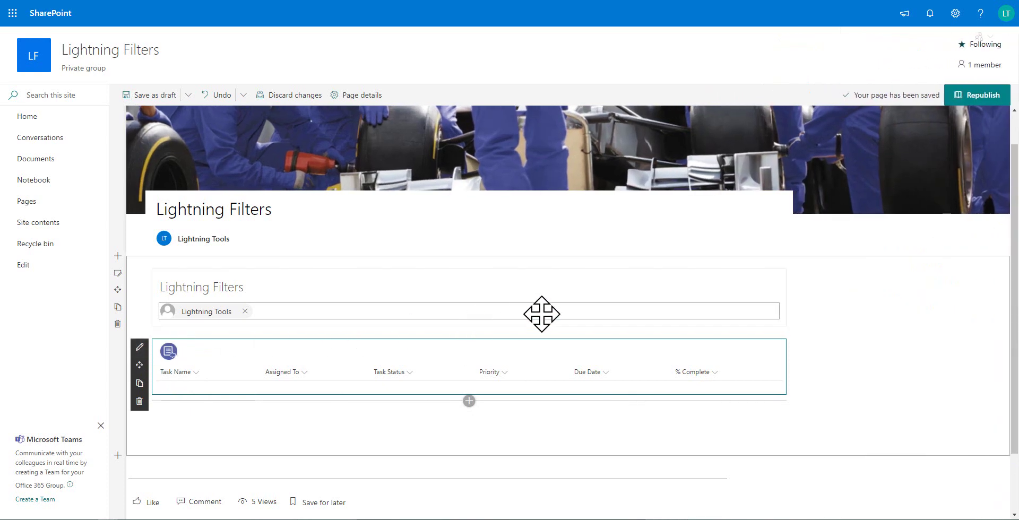
left_click(139, 347)
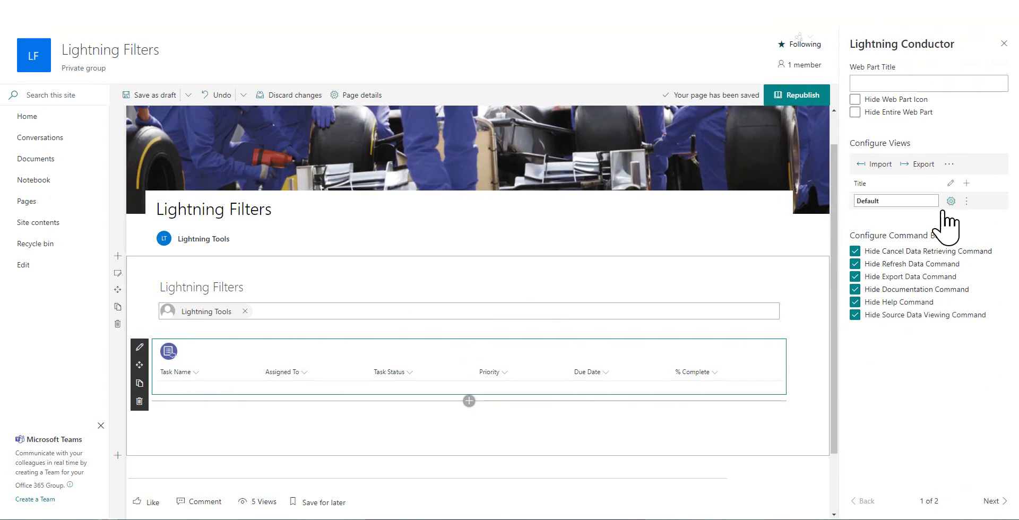
left_click(950, 202)
left_click(289, 233)
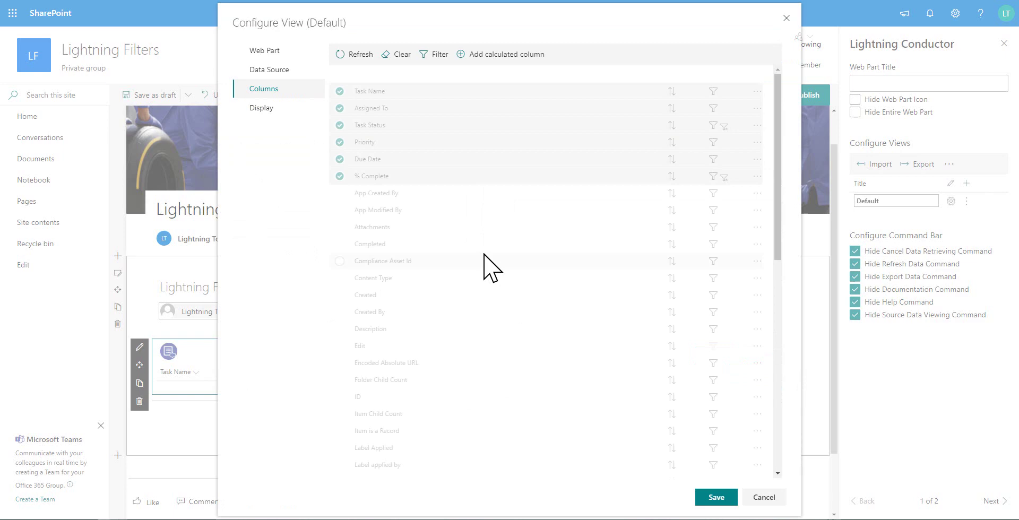
left_click(723, 178)
left_click(723, 126)
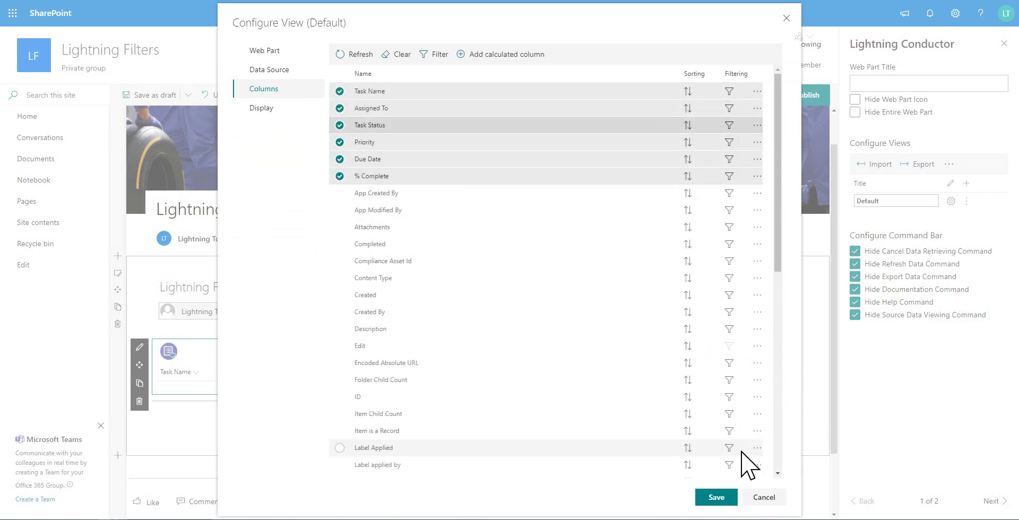
left_click(704, 499)
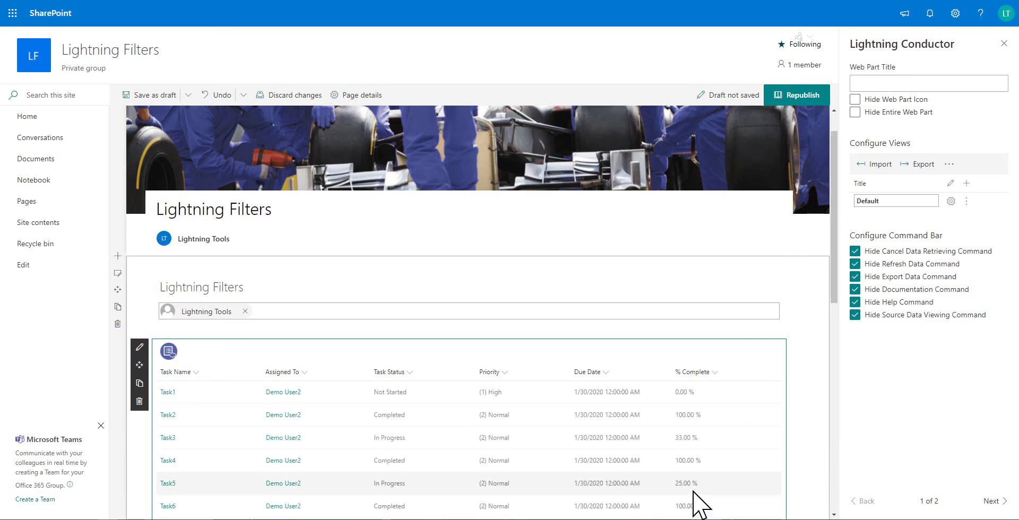
scroll(691, 440, "down", 5)
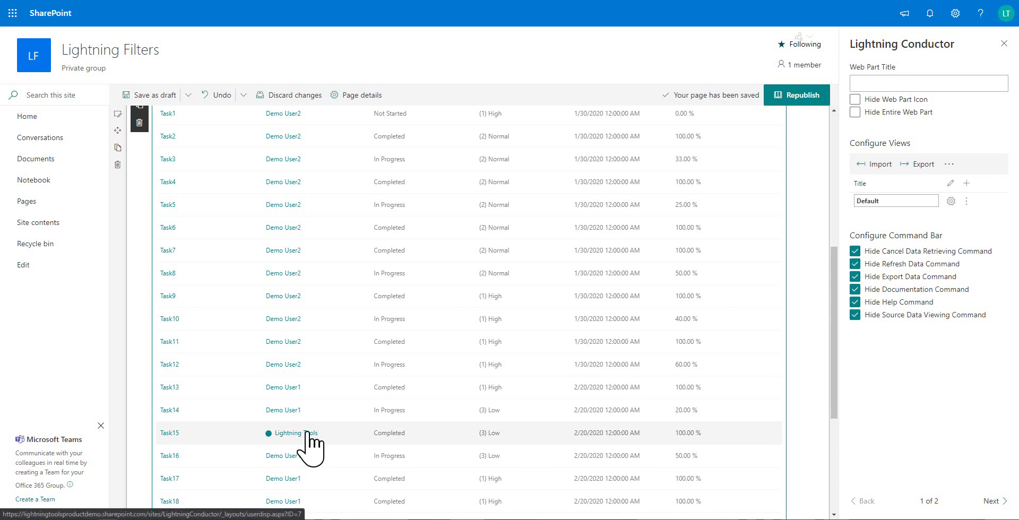
scroll(318, 432, "up", 3)
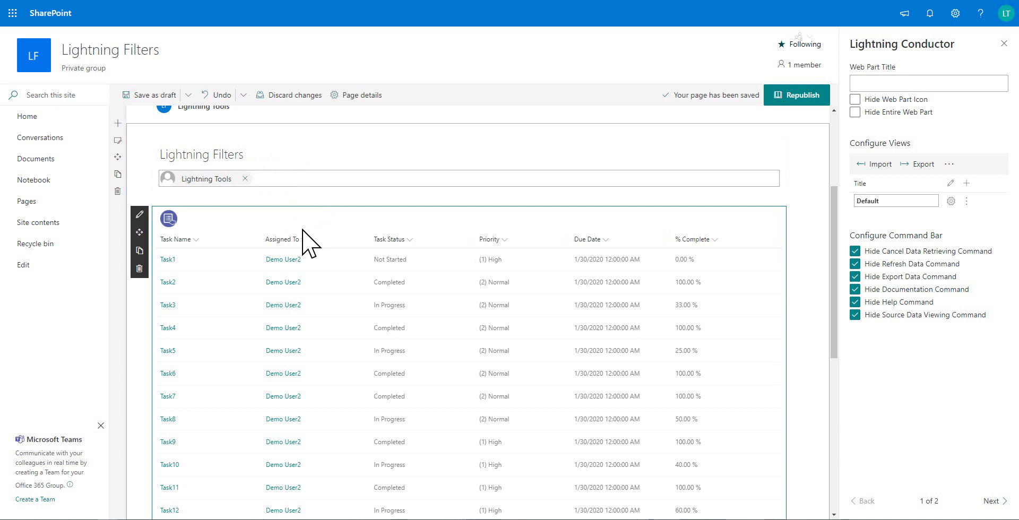
Step: Replace Lightning Tools in the People Filter with the suggested demo user, then review the task list
left_click(255, 180)
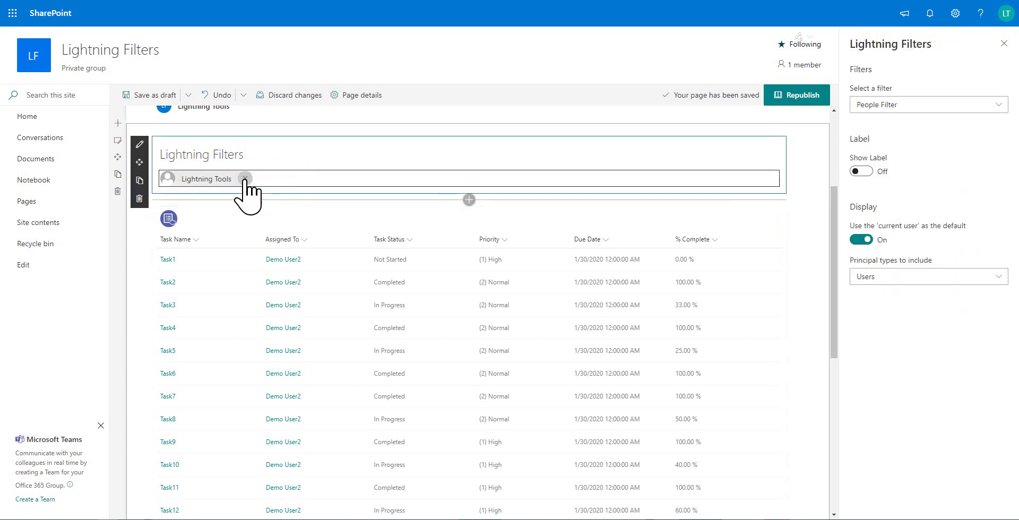
left_click(244, 179)
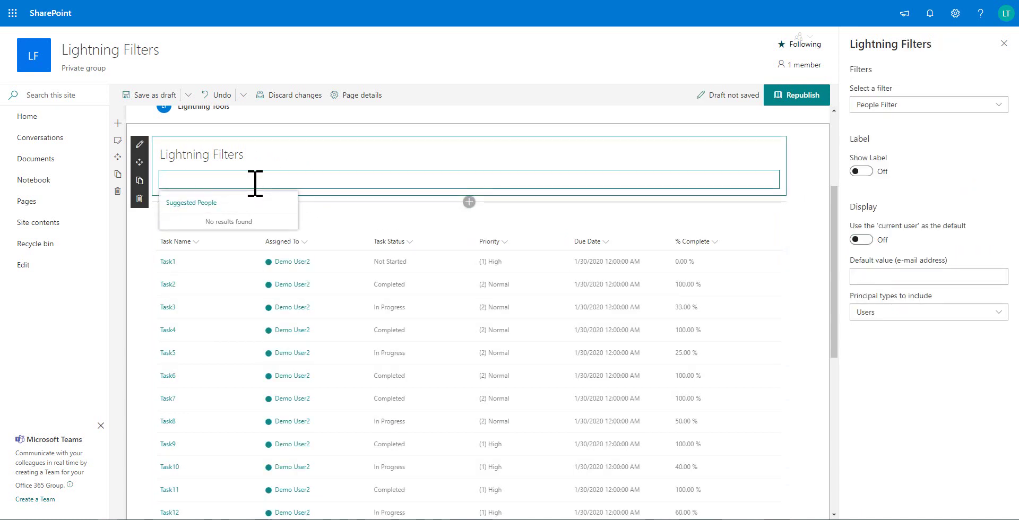
type("de")
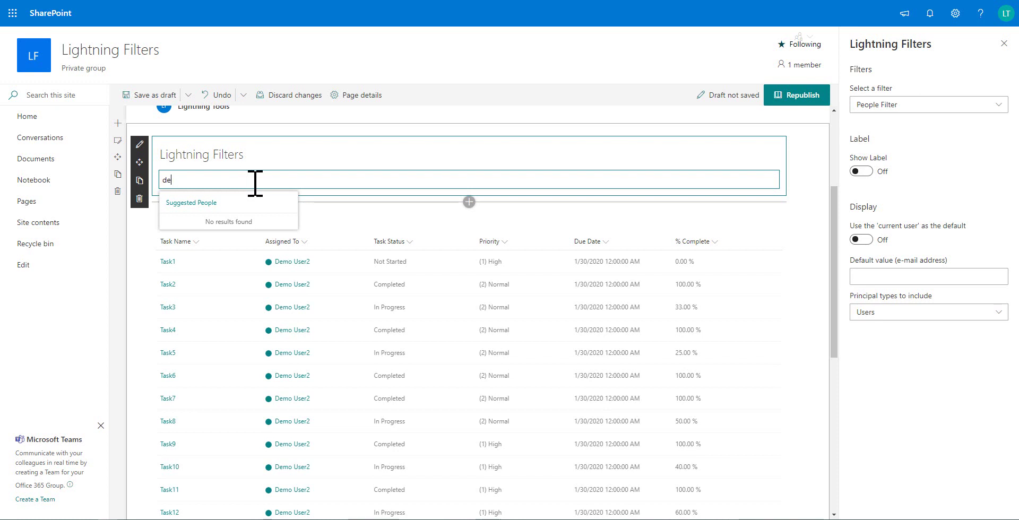
type("mo u")
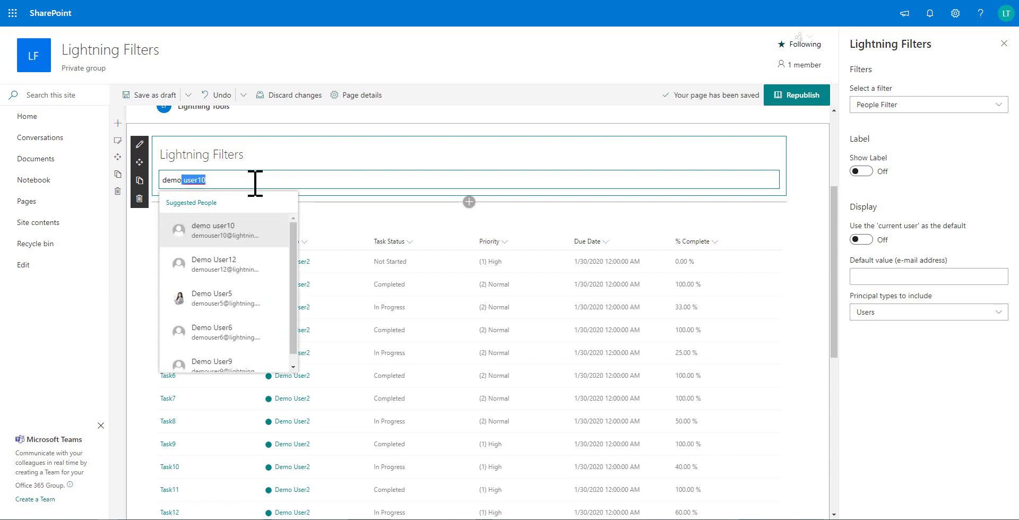
type("ser")
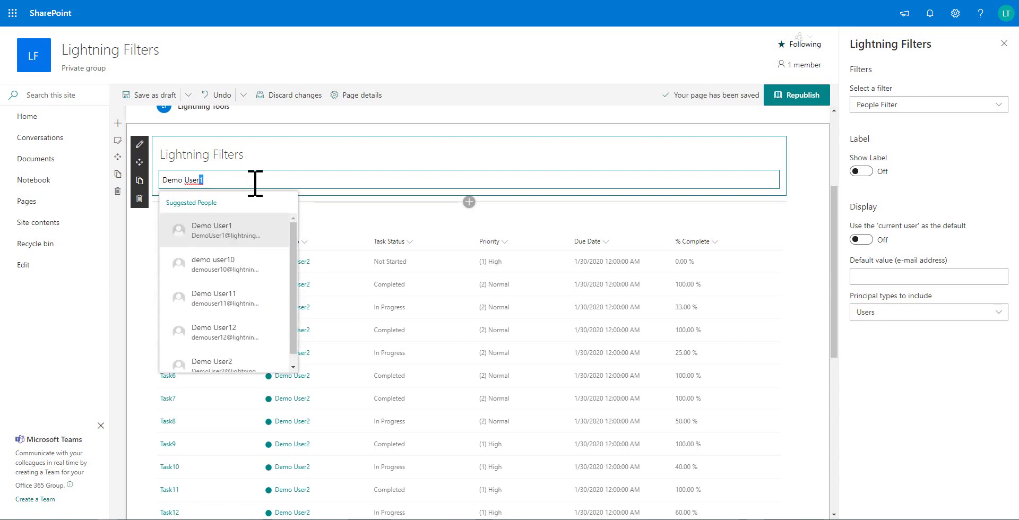
left_click(253, 228)
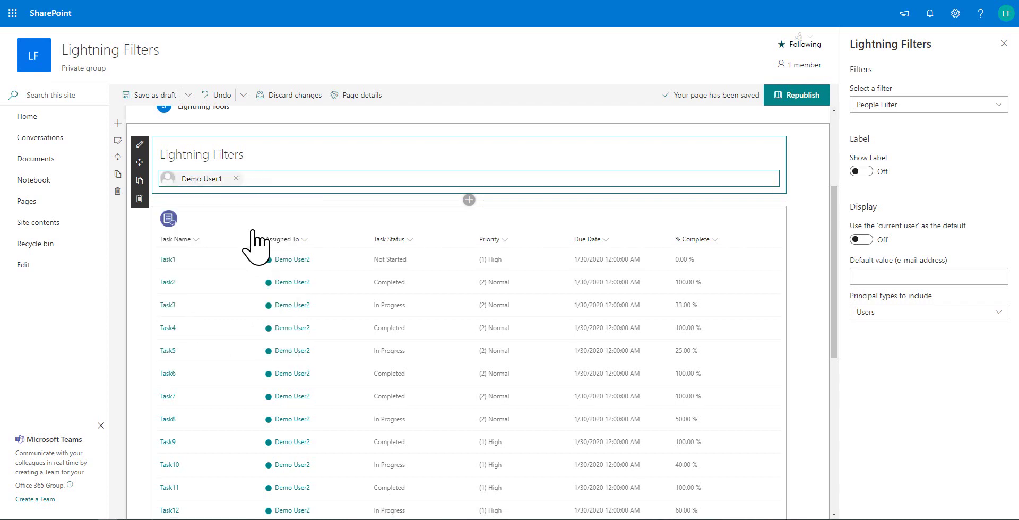
scroll(382, 277, "down", 5)
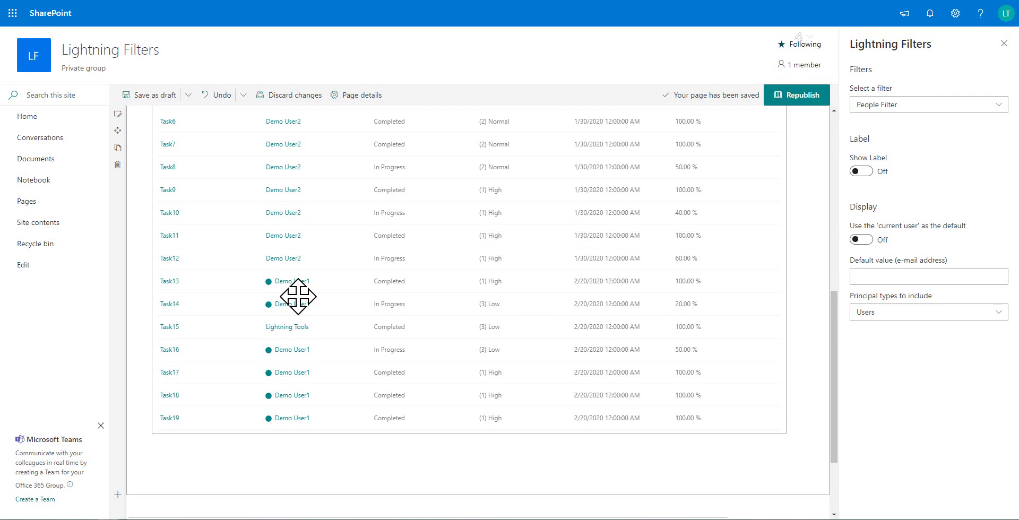
scroll(298, 273, "up", 5)
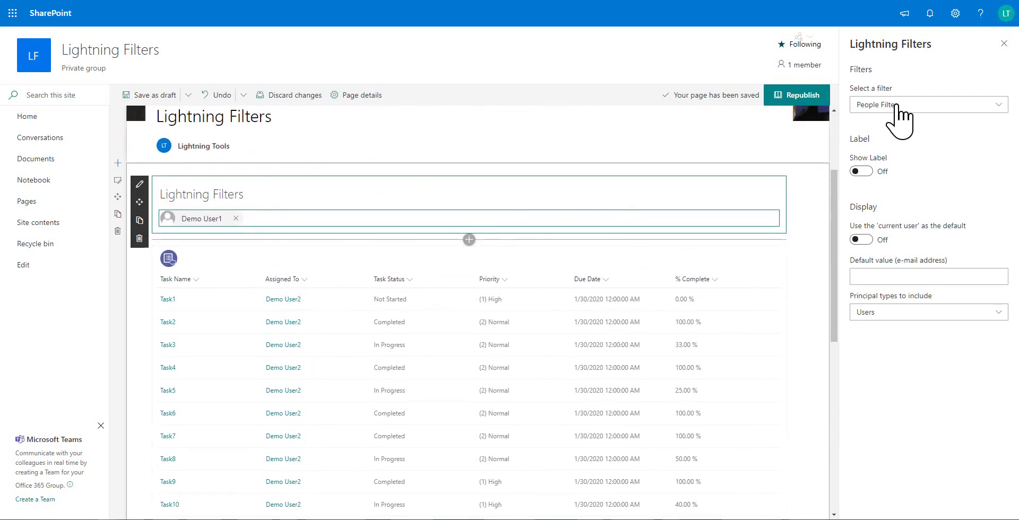
Step: Change the filter to a Date Range filter with minimum date 1 January 2020
left_click(914, 106)
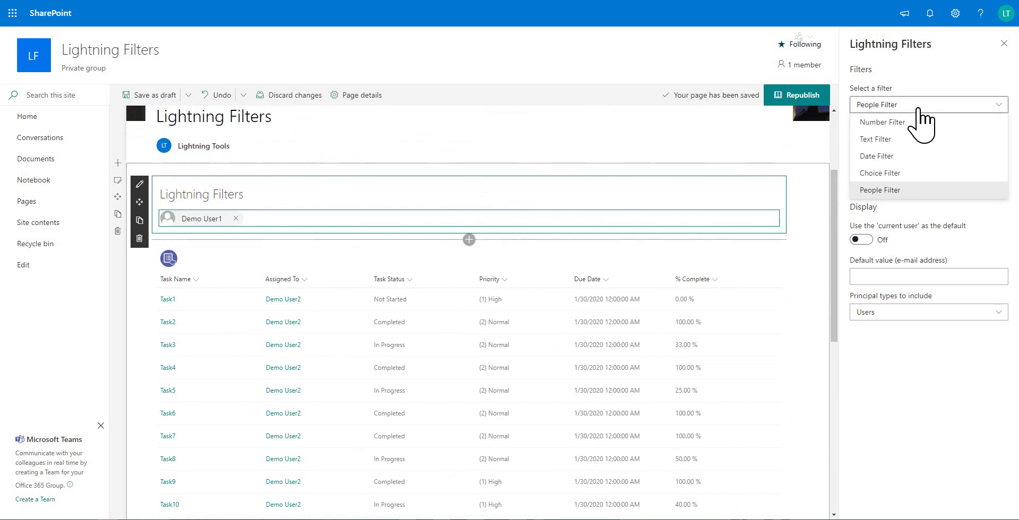
left_click(907, 159)
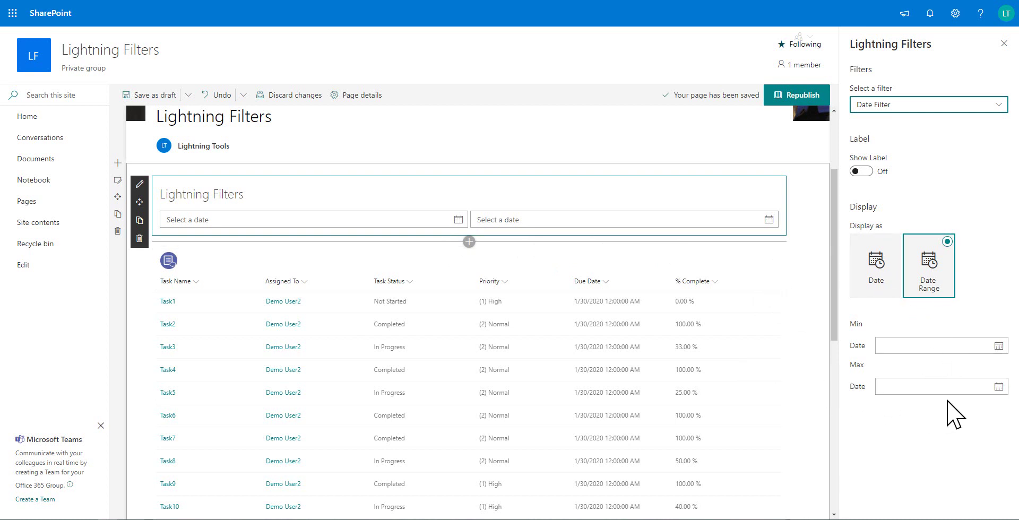
left_click(998, 345)
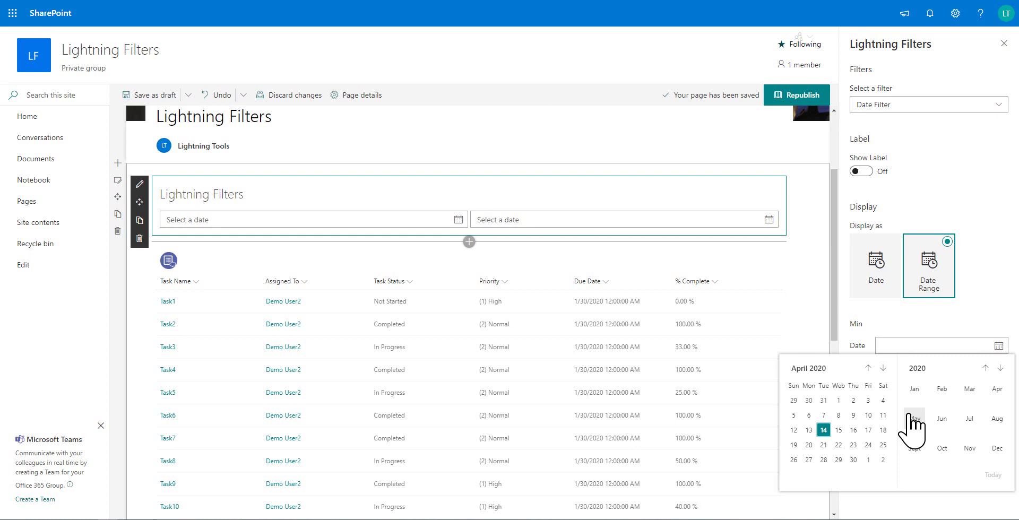
left_click(867, 368)
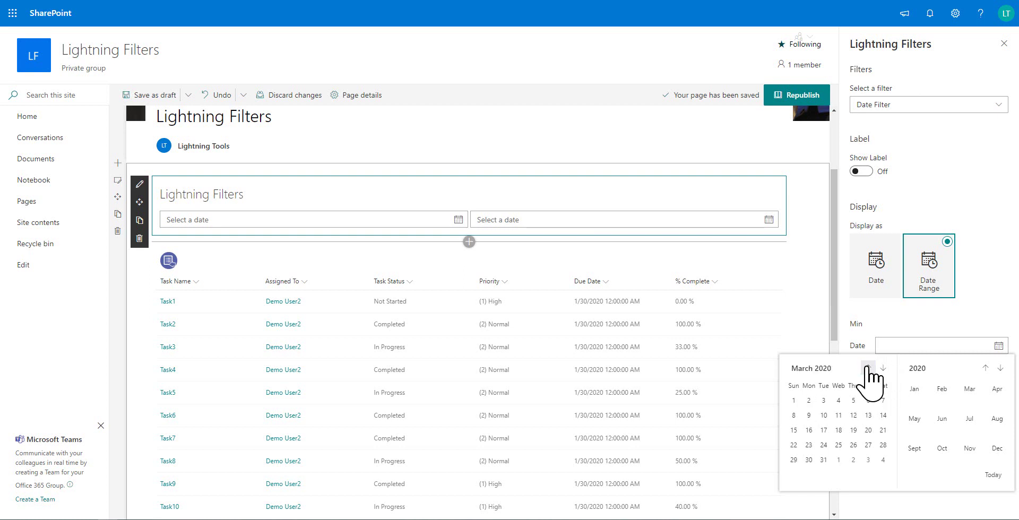
left_click(868, 367)
left_click(867, 368)
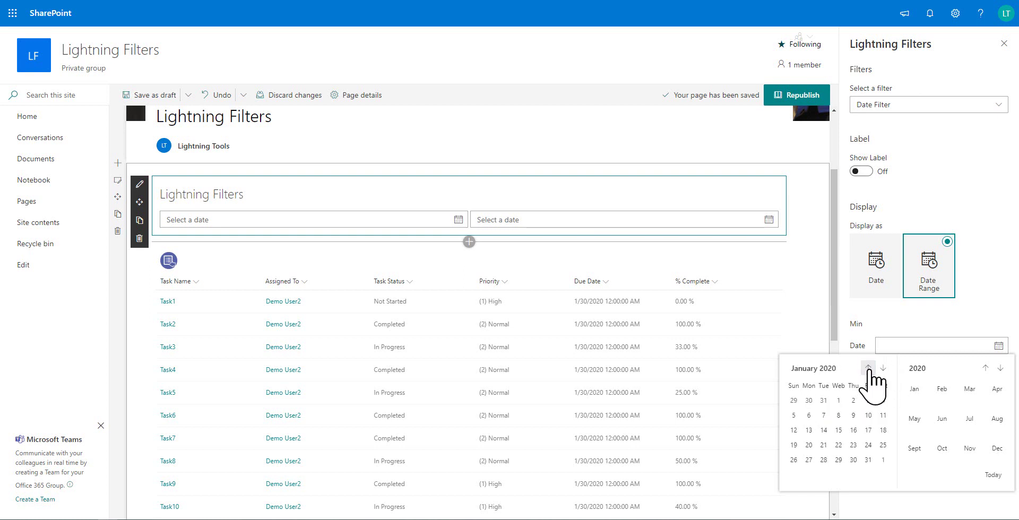
left_click(838, 400)
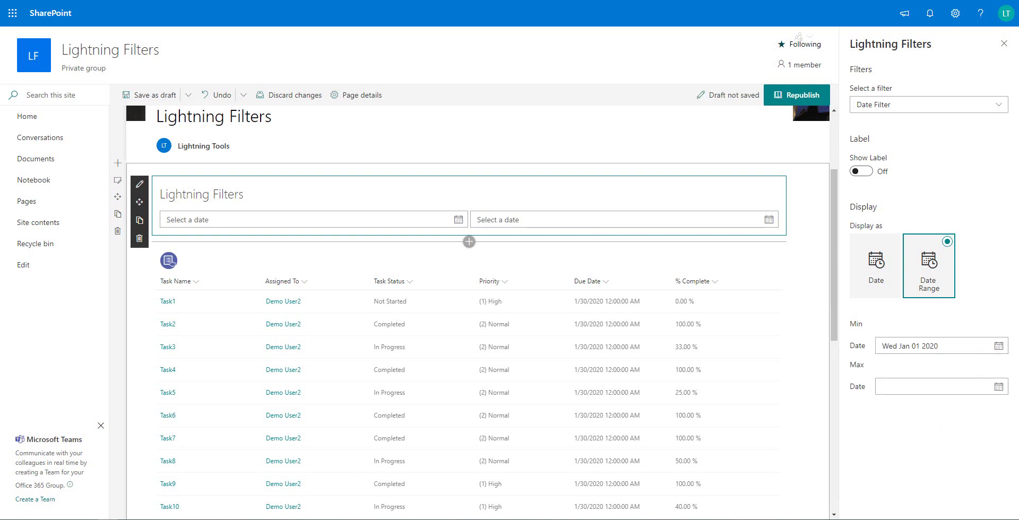
Step: Set the date range's maximum date to 31 December 2020
left_click(998, 387)
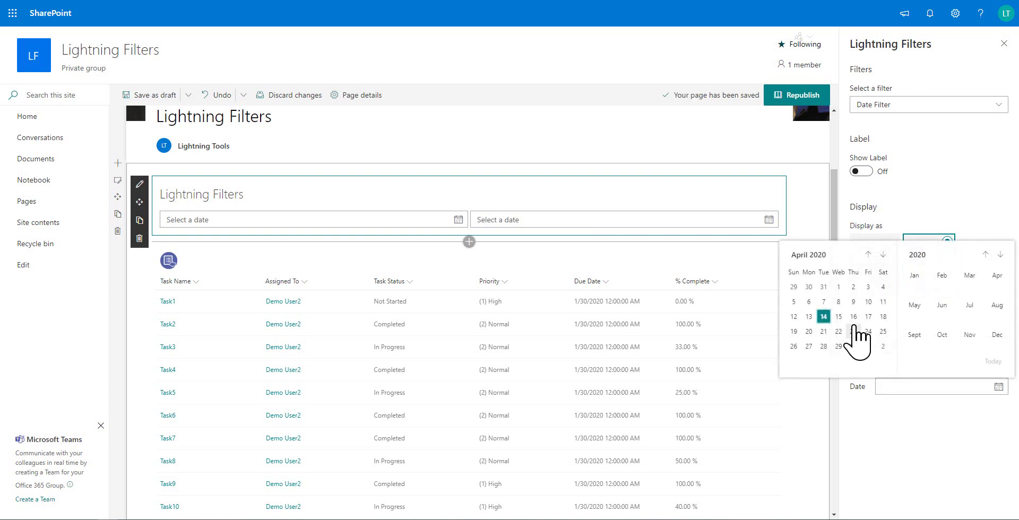
left_click(883, 254)
left_click(883, 254)
left_click(883, 254)
left_click(882, 254)
left_click(883, 254)
left_click(883, 254)
left_click(883, 255)
left_click(883, 254)
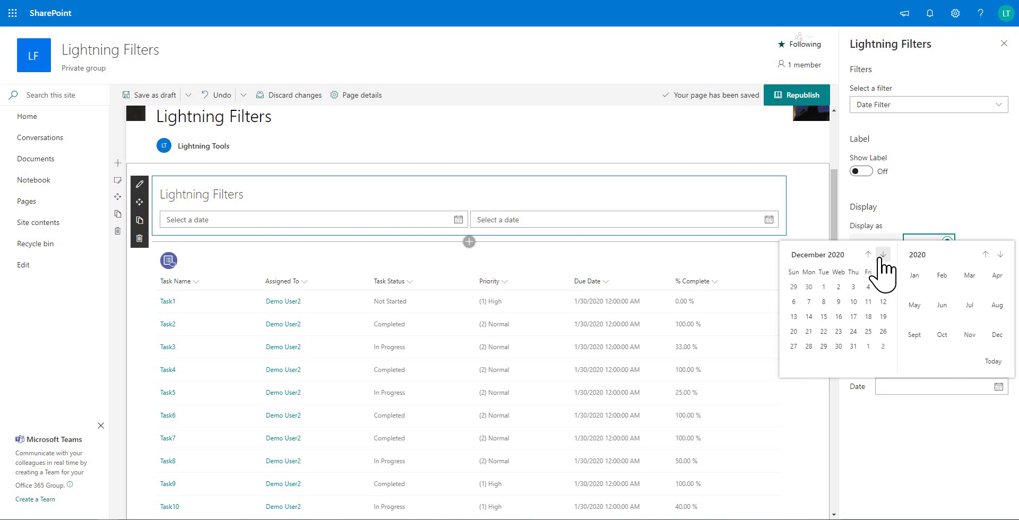
left_click(883, 254)
left_click(868, 255)
left_click(853, 346)
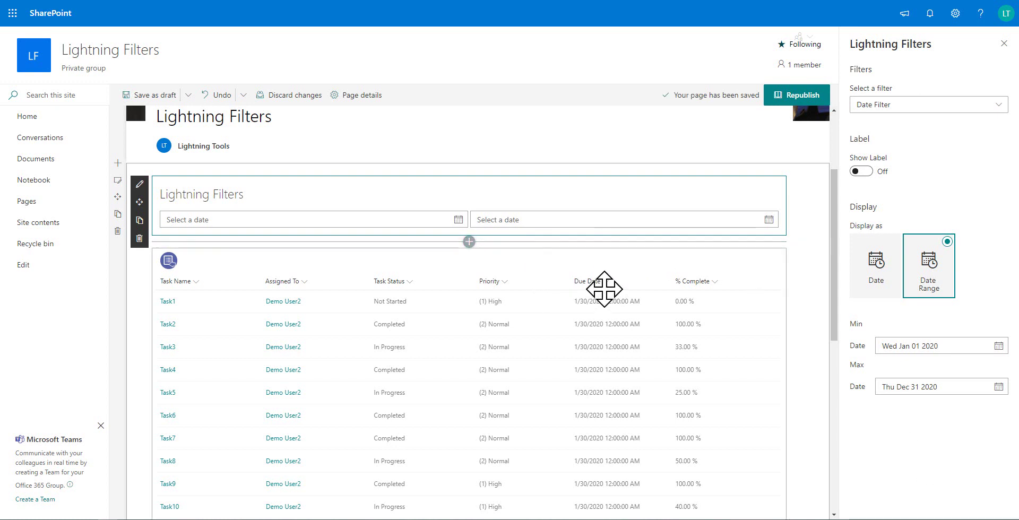
Step: Open the Due Date column's filter settings in the task list's Default view
left_click(582, 268)
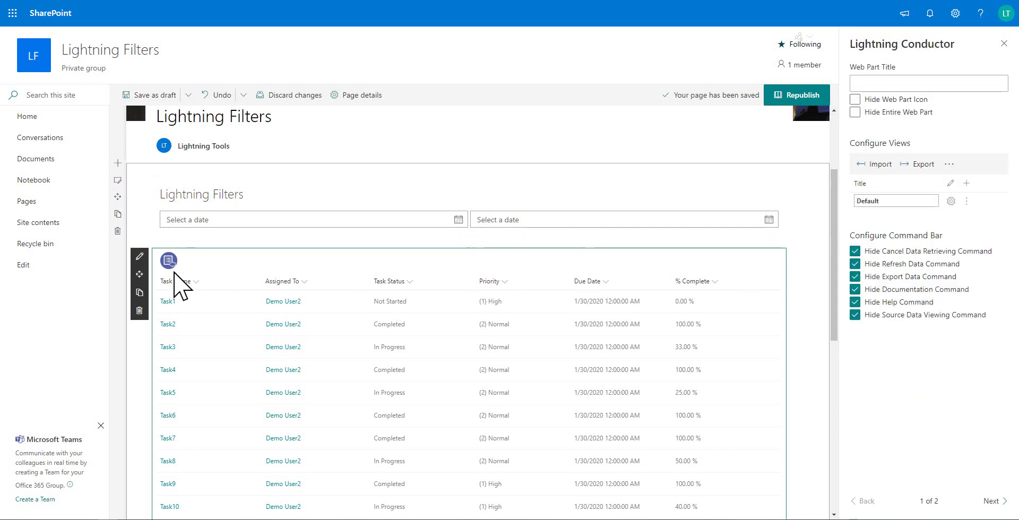
left_click(139, 256)
left_click(140, 256)
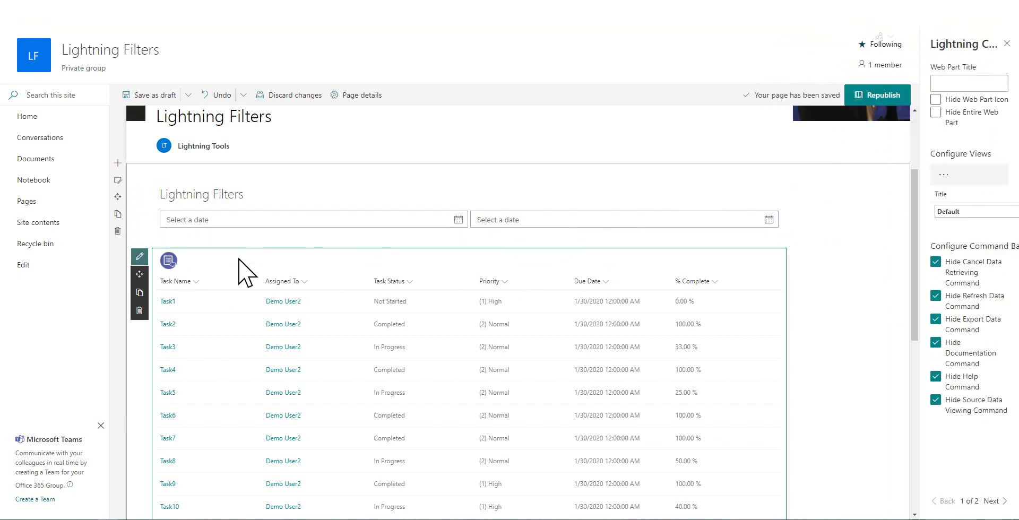
left_click(951, 201)
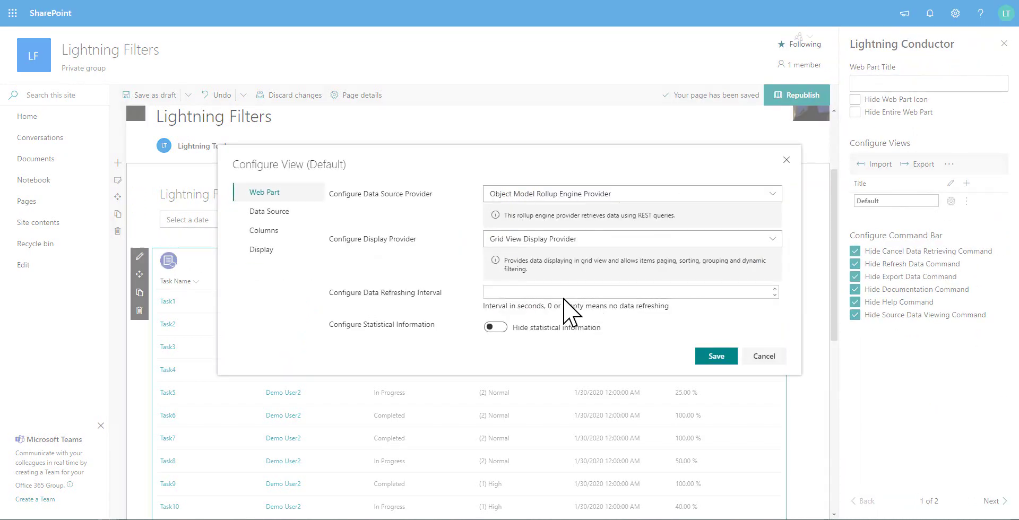
left_click(264, 230)
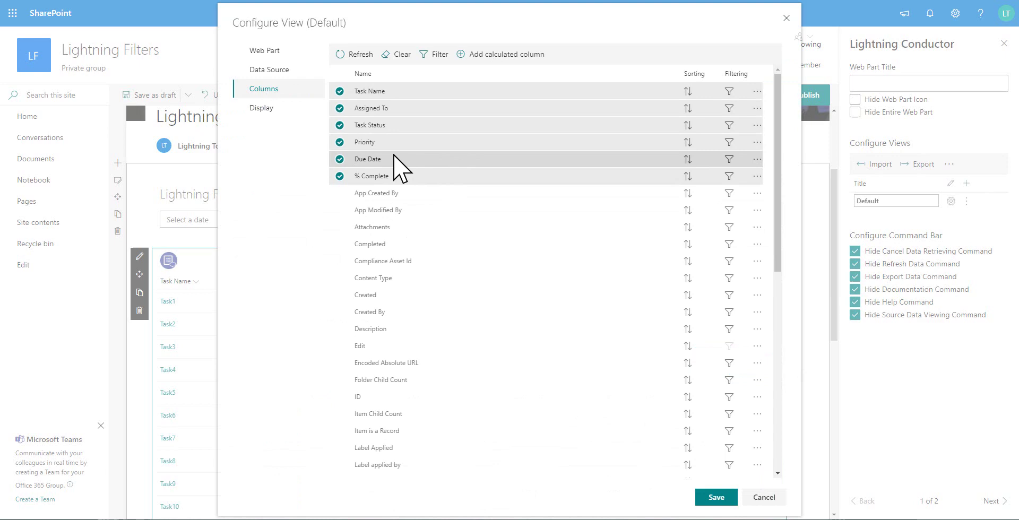
left_click(730, 160)
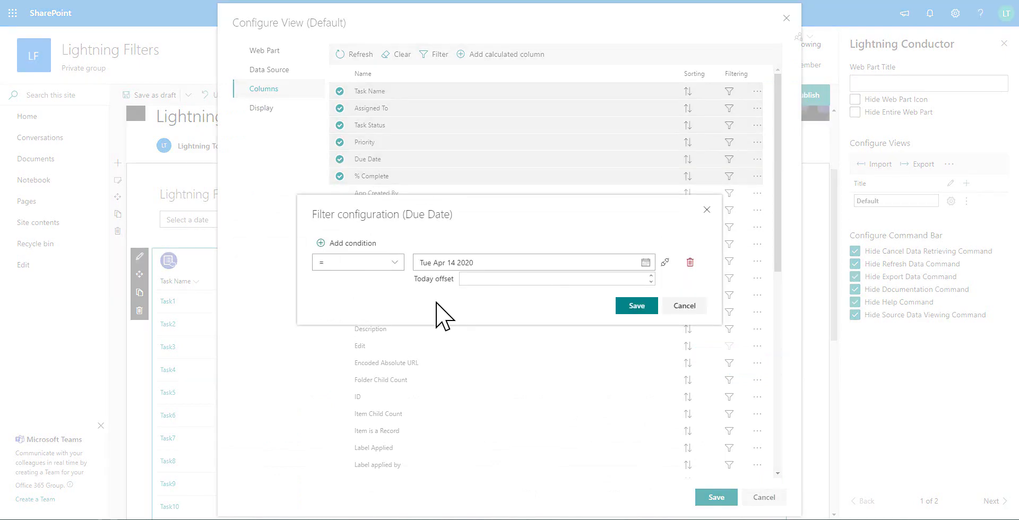
Step: Add a second Due Date condition, making the pair greater than and less than
left_click(321, 243)
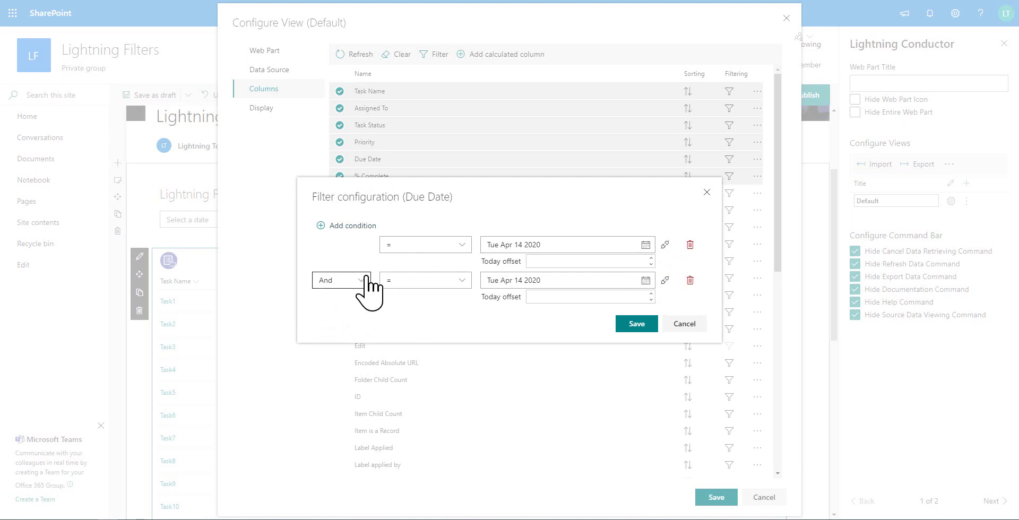
left_click(460, 245)
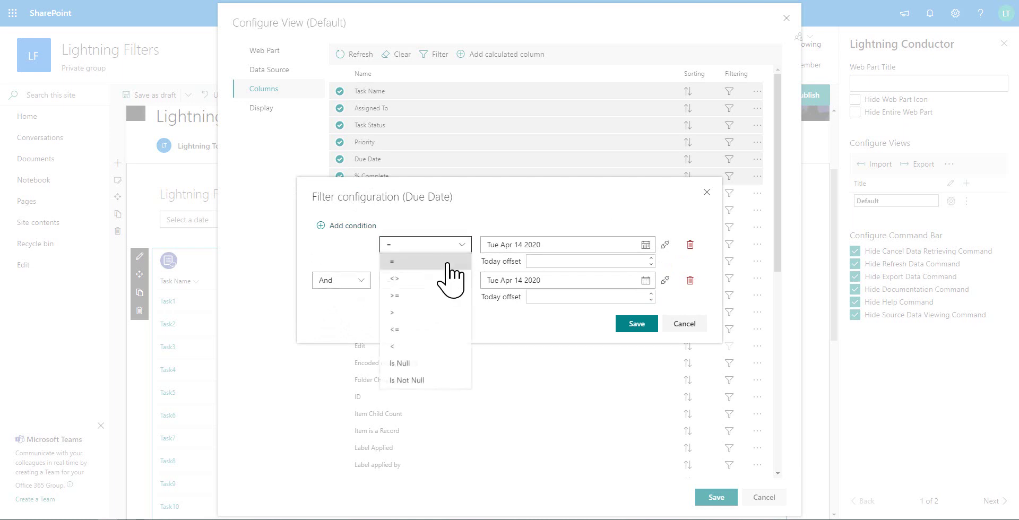
left_click(414, 314)
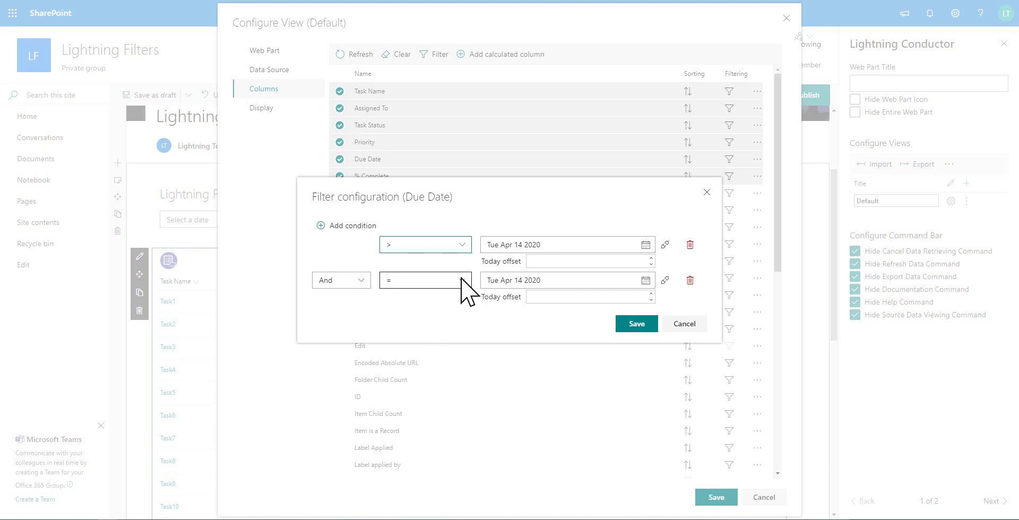
left_click(460, 281)
left_click(416, 382)
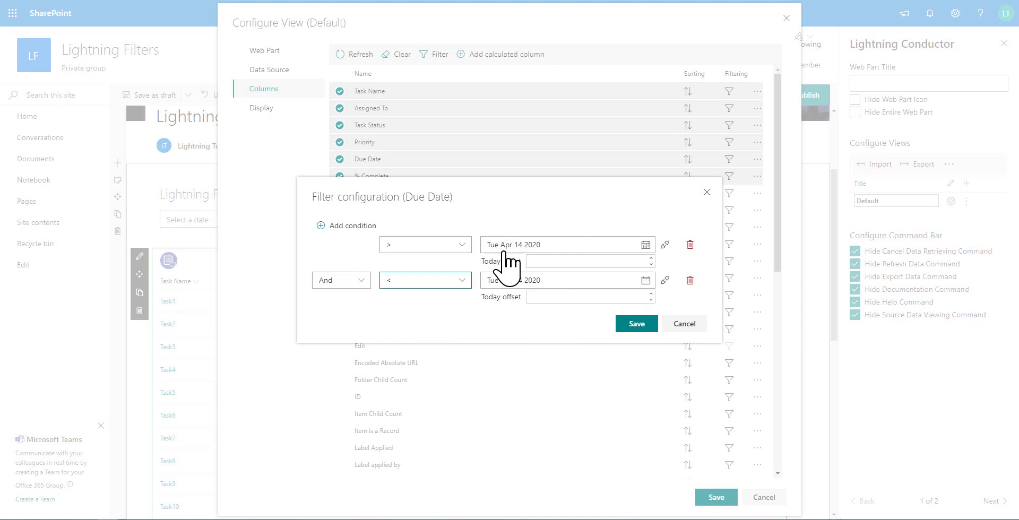
Step: Link the first Due Date condition's value to Lightning Filters' Filter Date 1
left_click(664, 245)
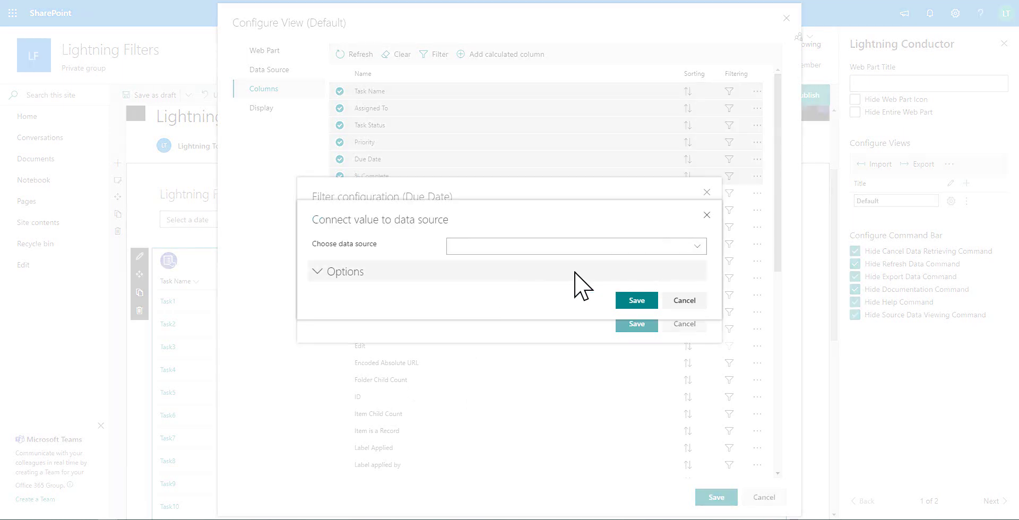
left_click(694, 245)
left_click(505, 295)
left_click(547, 256)
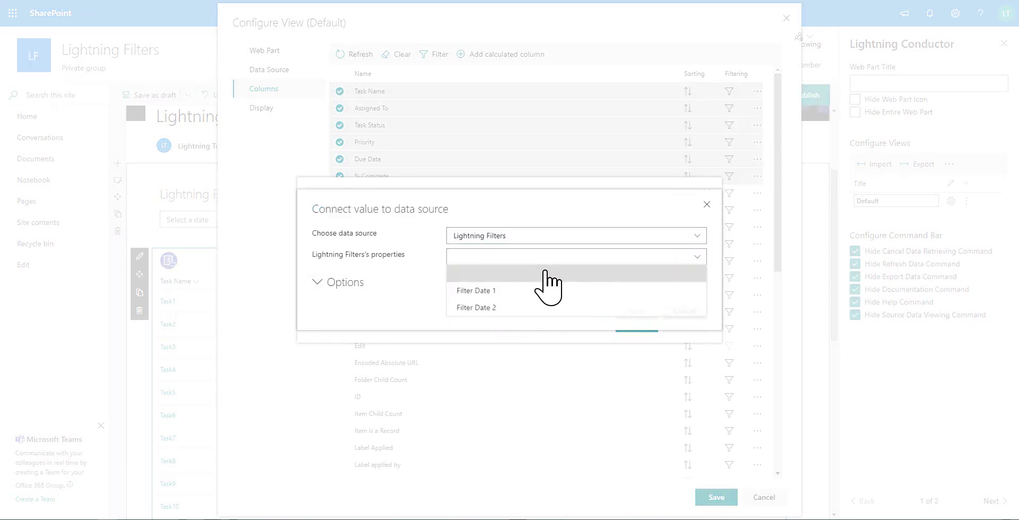
left_click(509, 291)
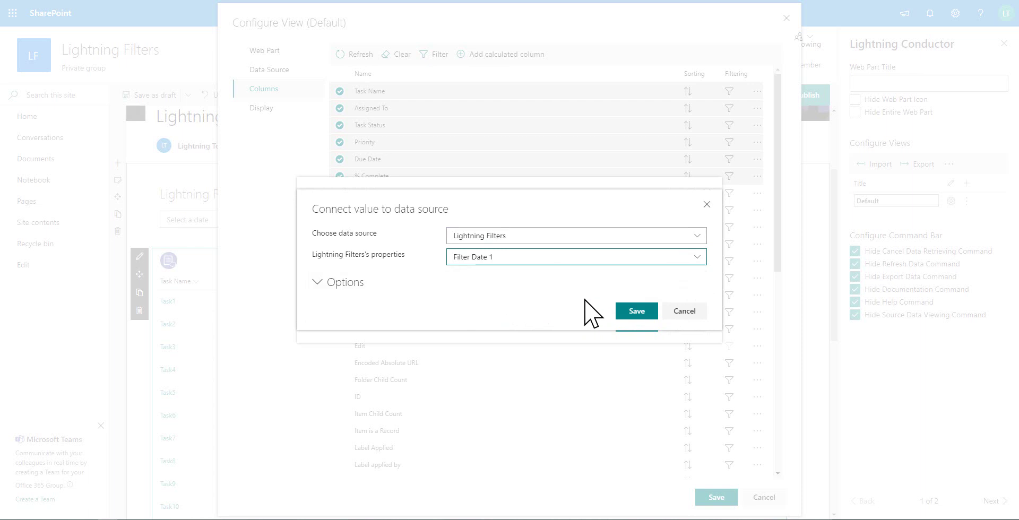
left_click(627, 323)
Step: Link the second condition to Filter Date 2, then save the filter and the view
left_click(665, 280)
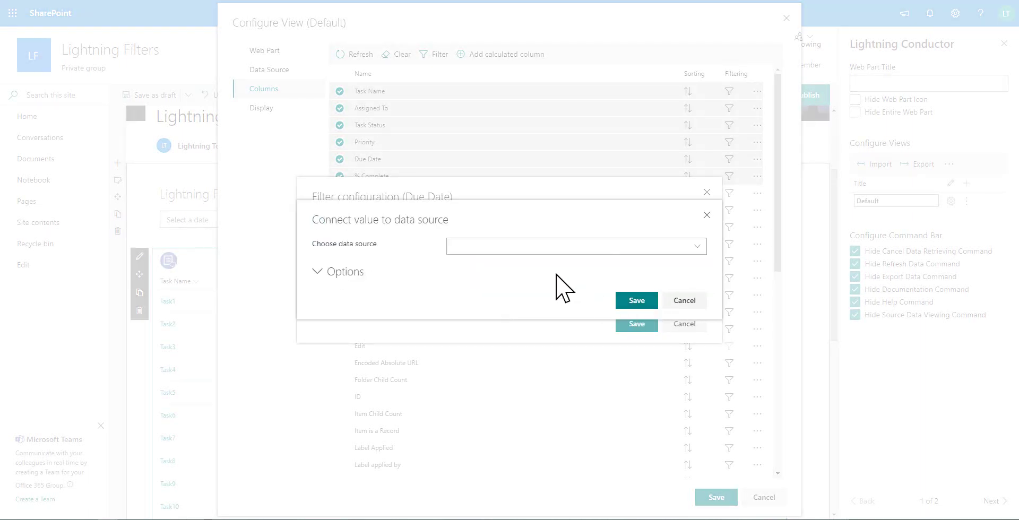
left_click(573, 249)
left_click(516, 295)
left_click(530, 257)
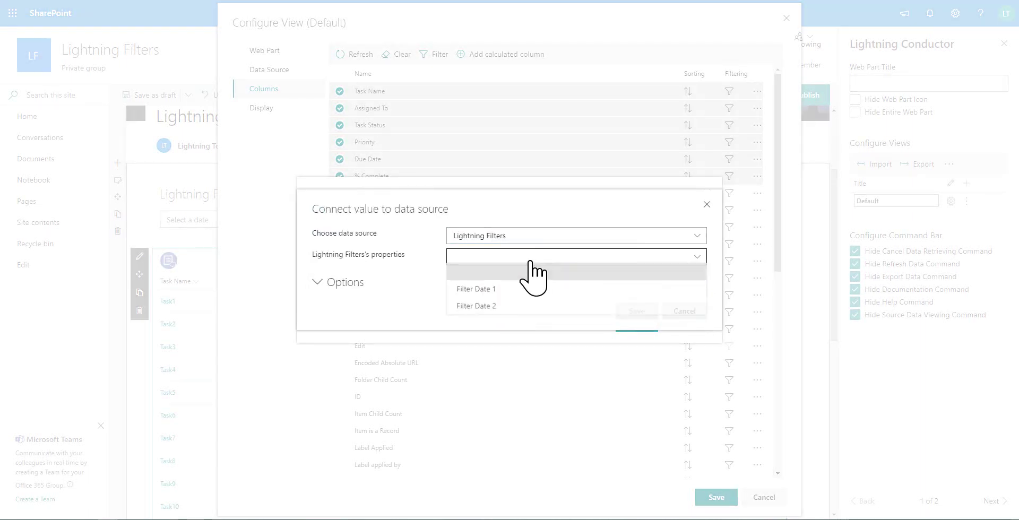
left_click(509, 308)
left_click(639, 313)
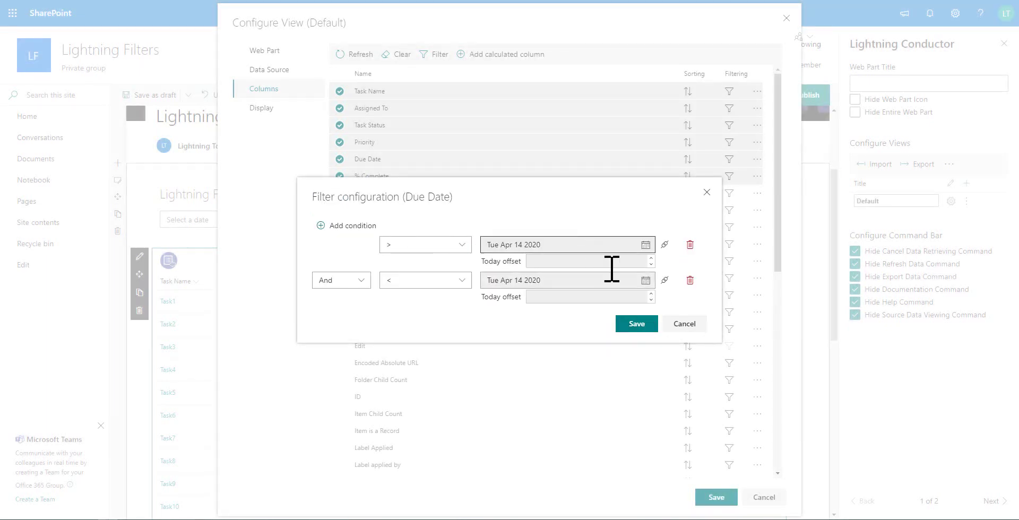
left_click(643, 324)
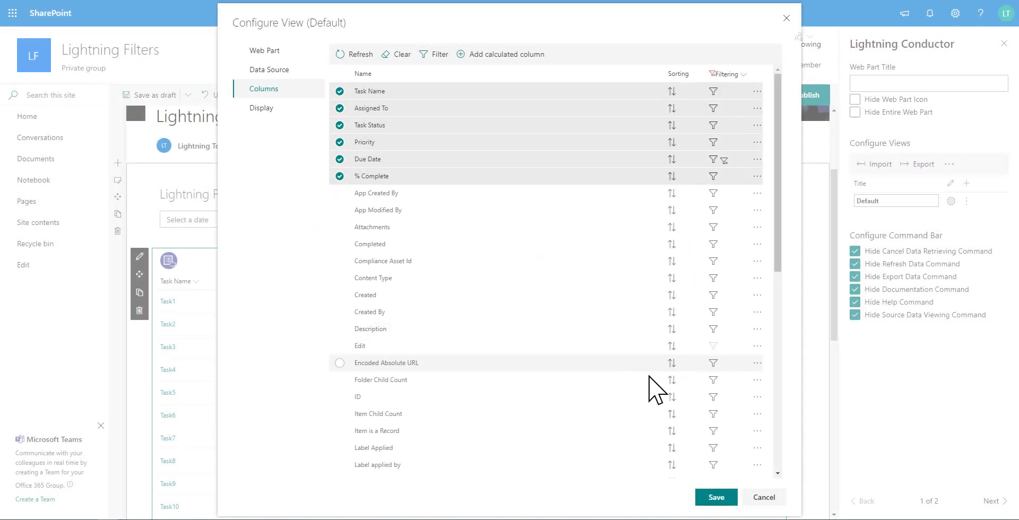
left_click(715, 499)
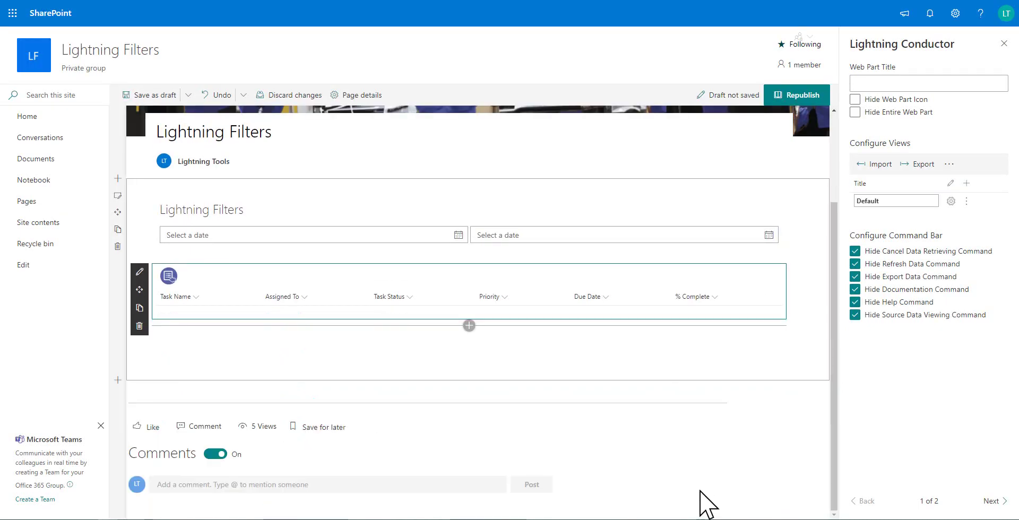
Step: Set the Lightning Filters date range start date to January 1, 2020
left_click(360, 238)
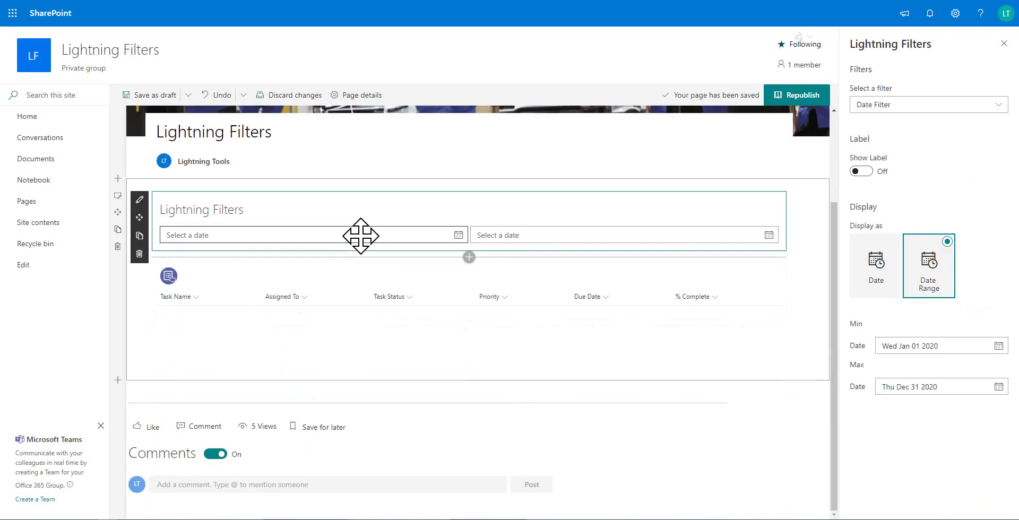
left_click(458, 235)
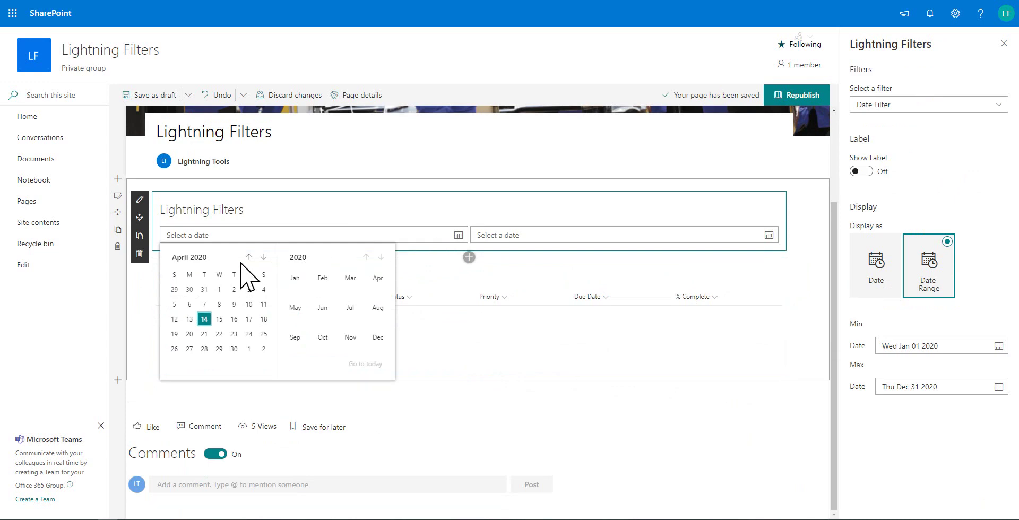
left_click(248, 257)
left_click(249, 257)
left_click(248, 257)
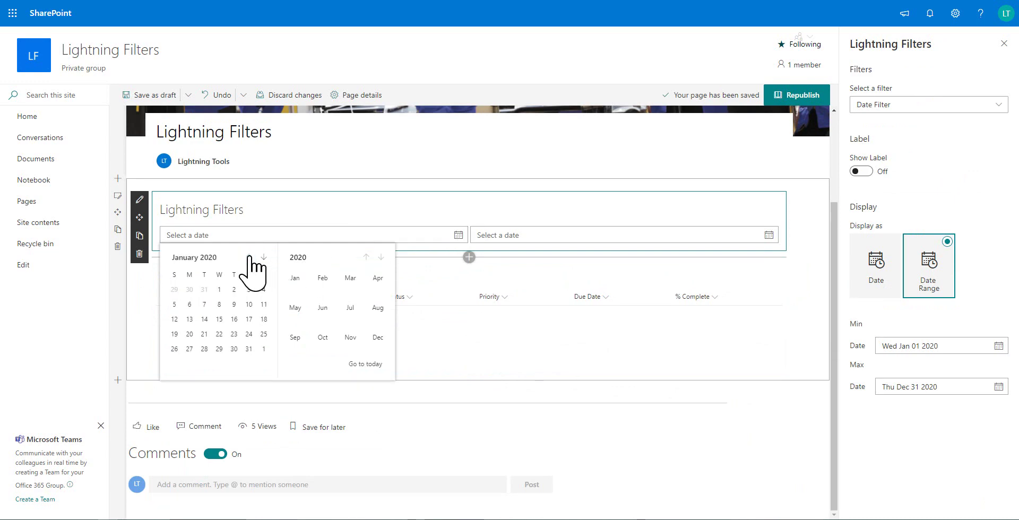
left_click(220, 290)
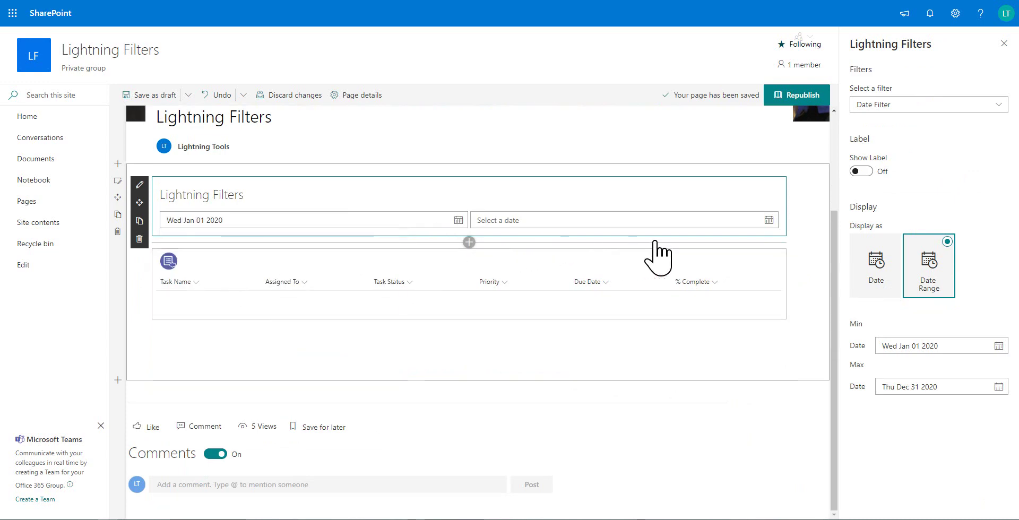
Step: Set the end date to January 31, 2020 and check the filtered task list
left_click(768, 220)
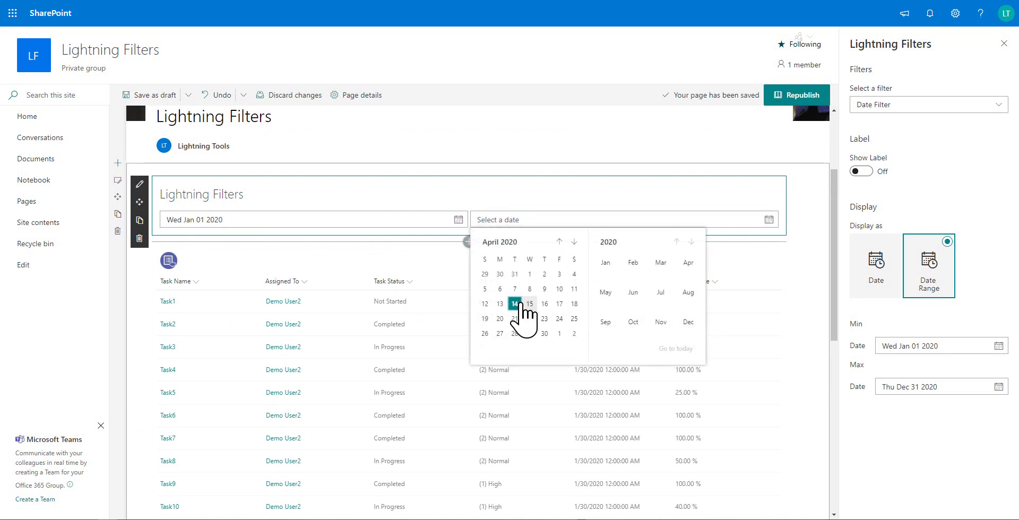
left_click(574, 242)
left_click(574, 242)
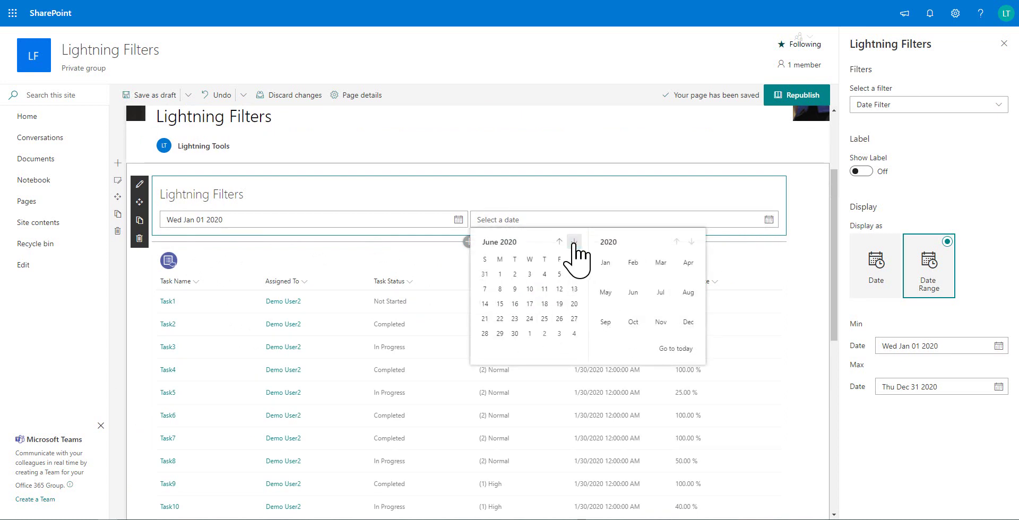
left_click(573, 242)
left_click(574, 242)
left_click(573, 242)
left_click(573, 242)
left_click(574, 242)
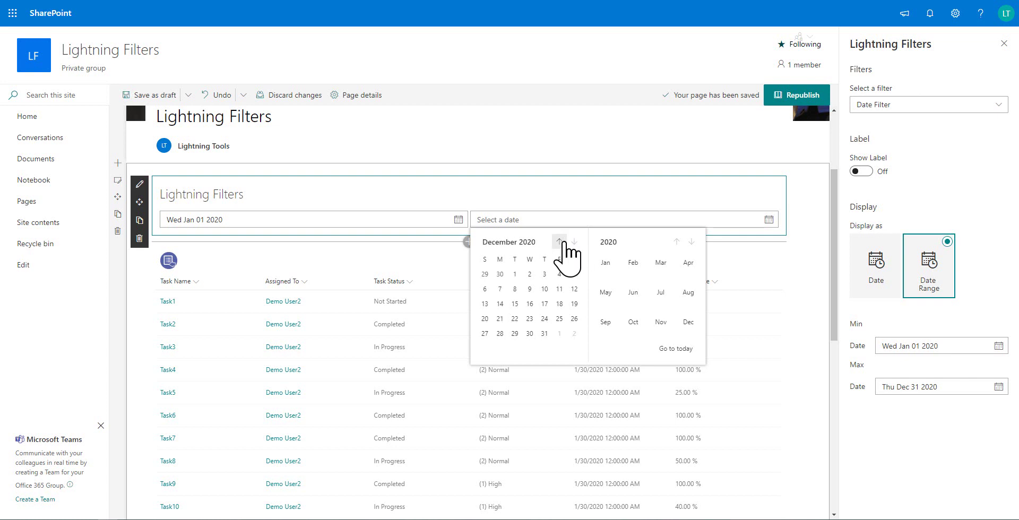
left_click(559, 242)
left_click(558, 242)
left_click(559, 242)
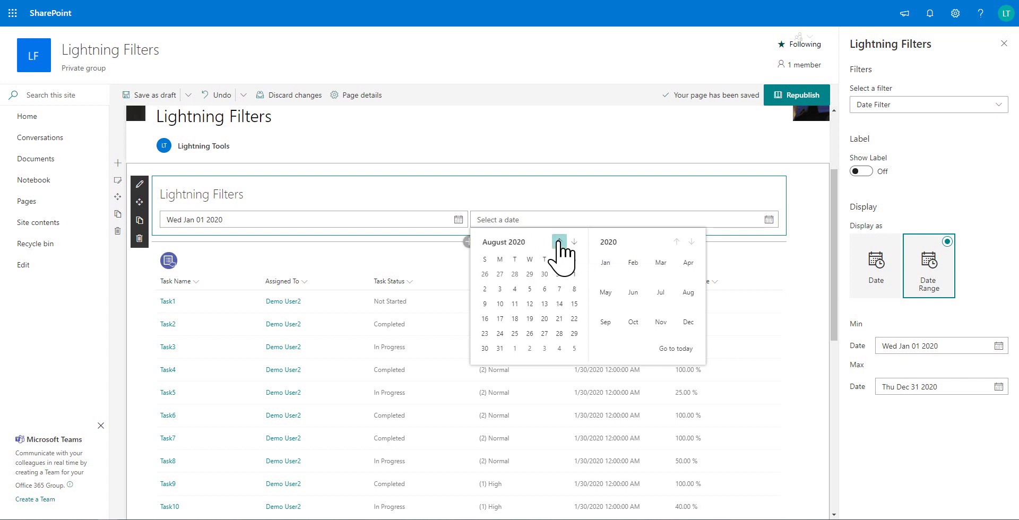
left_click(559, 242)
left_click(559, 242)
left_click(558, 242)
left_click(559, 242)
left_click(559, 242)
left_click(559, 242)
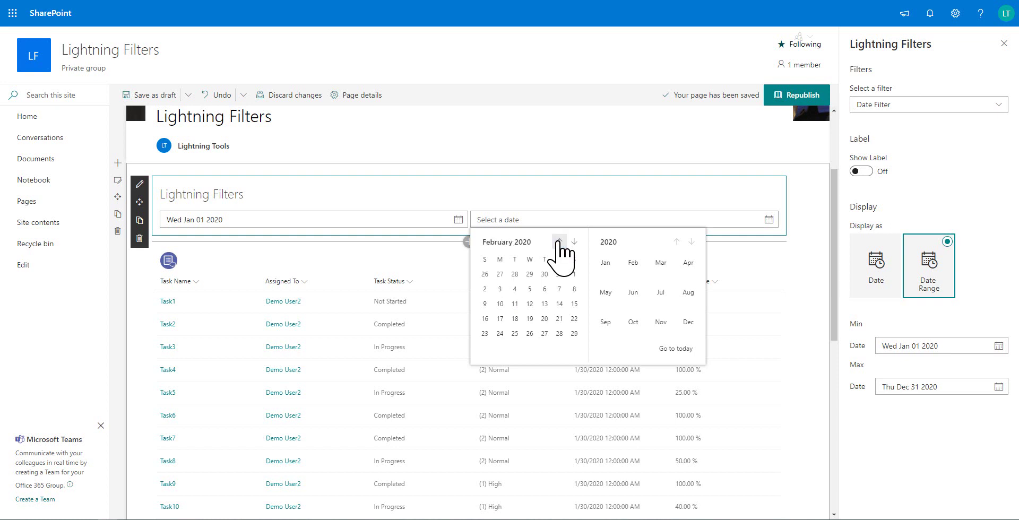
left_click(559, 242)
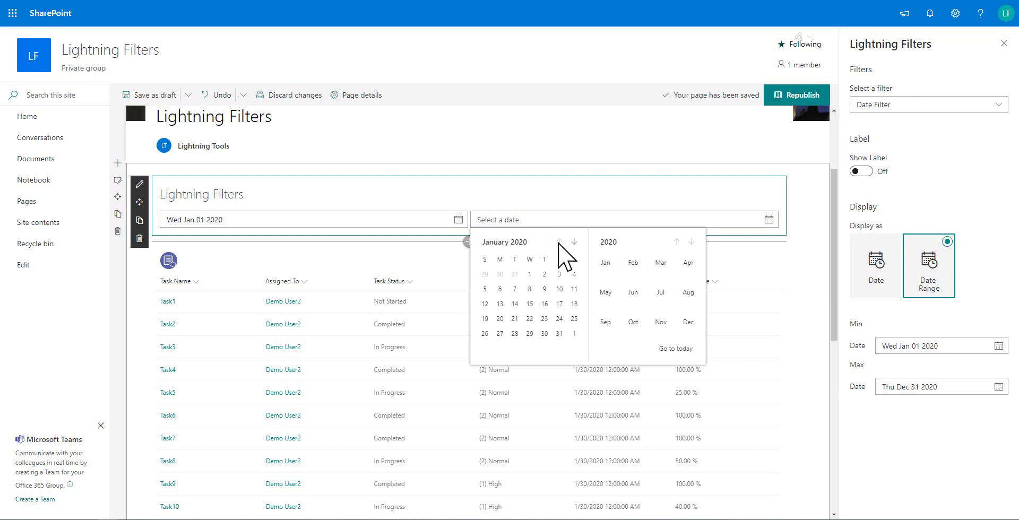
left_click(559, 334)
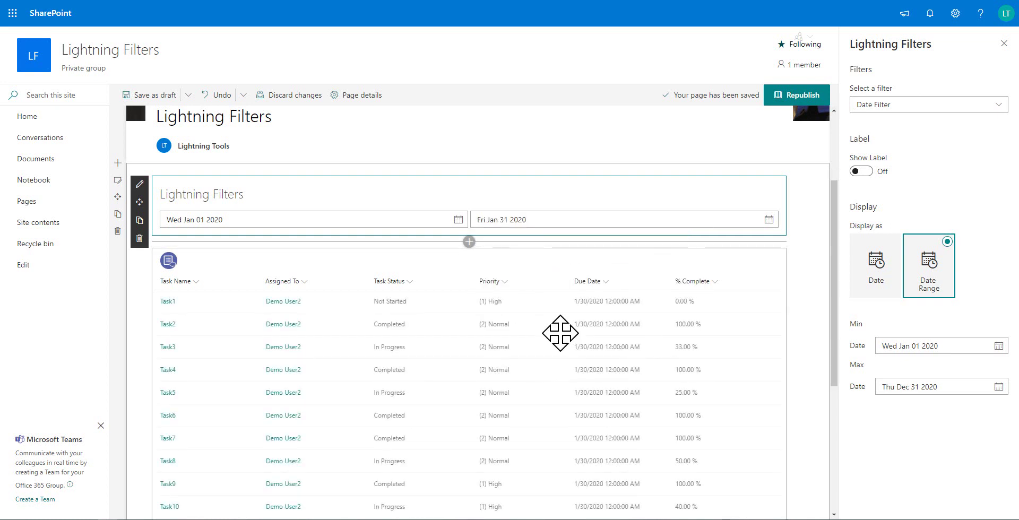
scroll(560, 334, "down", 5)
scroll(581, 334, "up", 2)
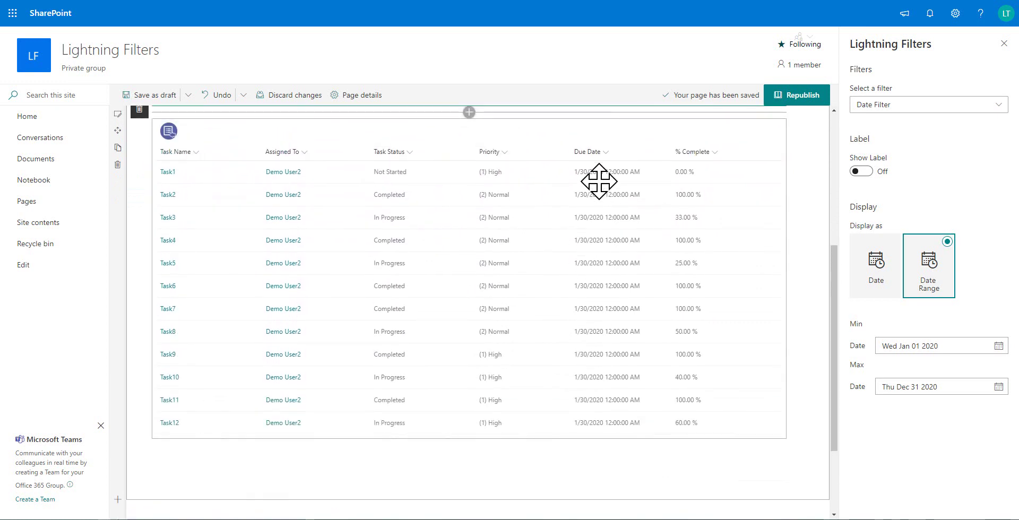
scroll(613, 388, "up", 3)
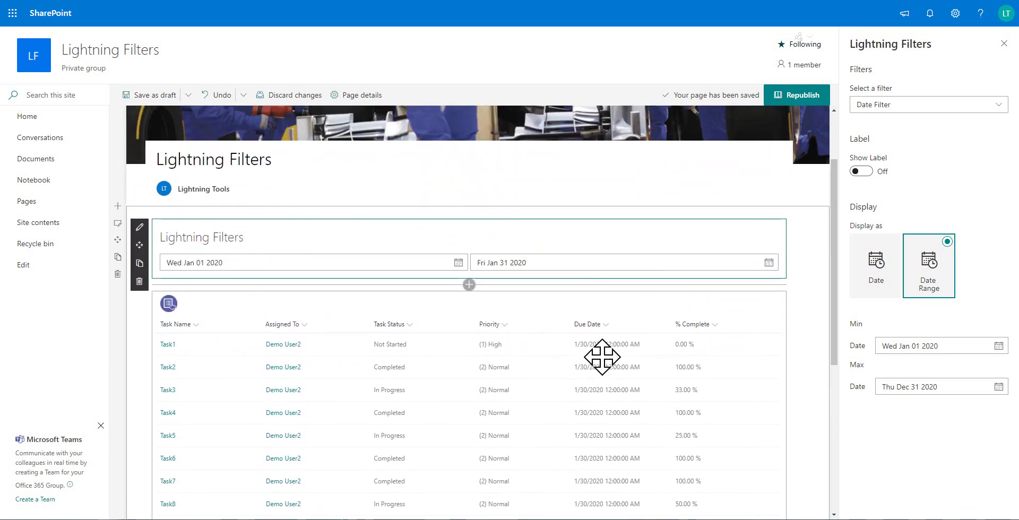